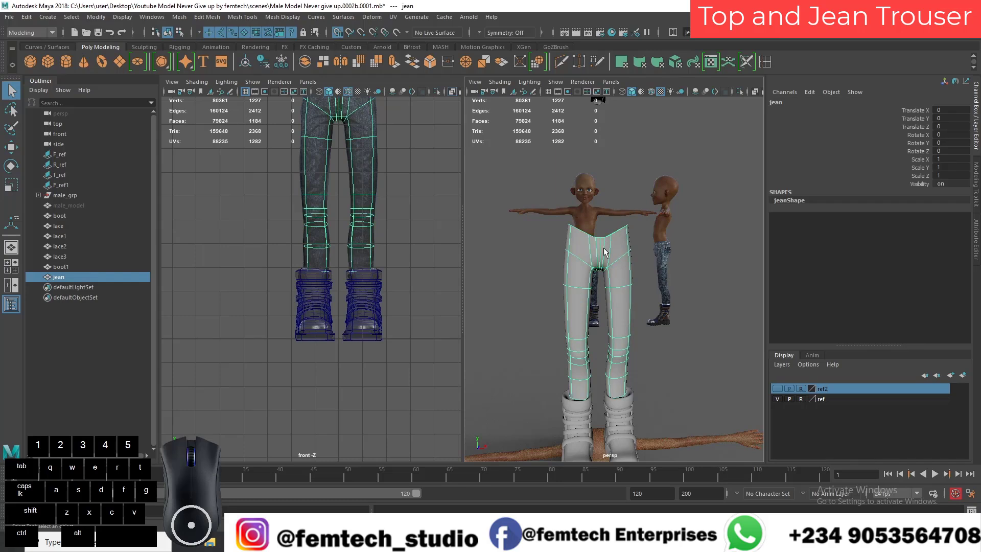
click(739, 91)
alt+drag(648, 291, 690, 306)
click(740, 91)
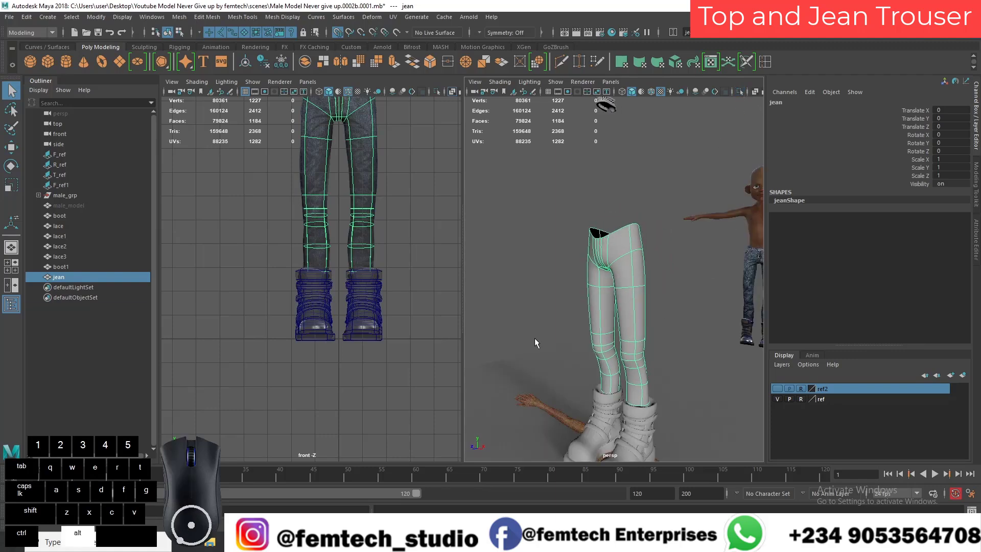
alt+drag(529, 335, 571, 333)
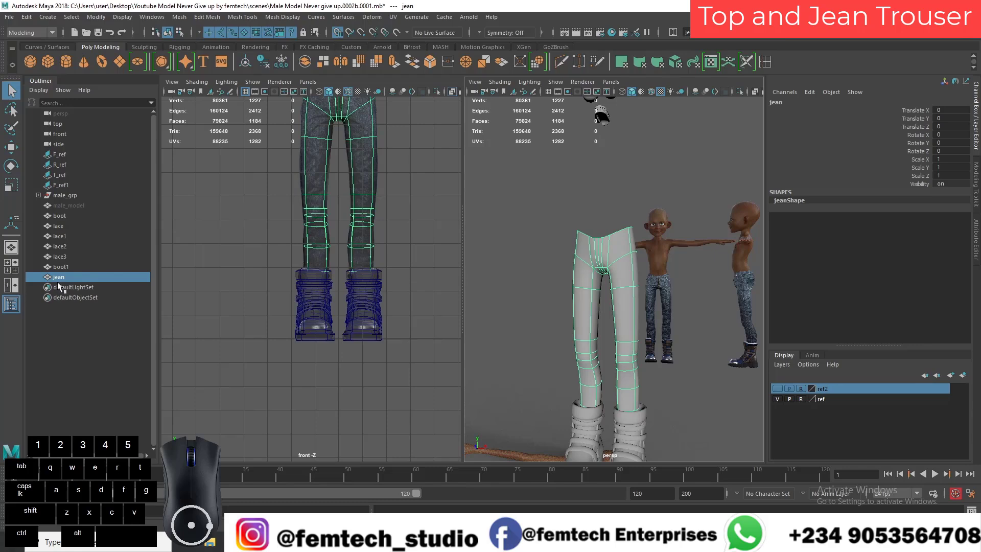
Step: Unhide the male_model body mesh so it shows together with the jean and the boots
click(72, 205)
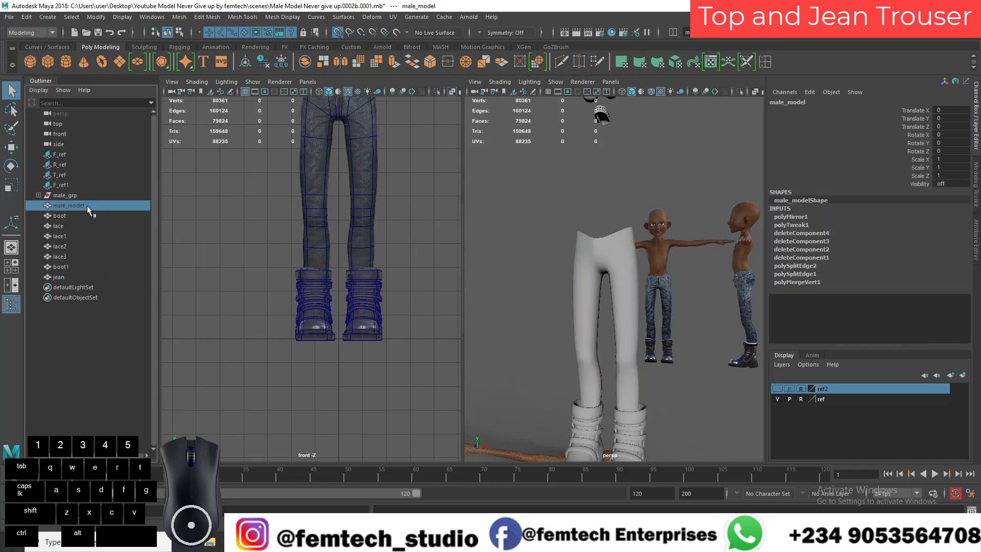
key(shift+h)
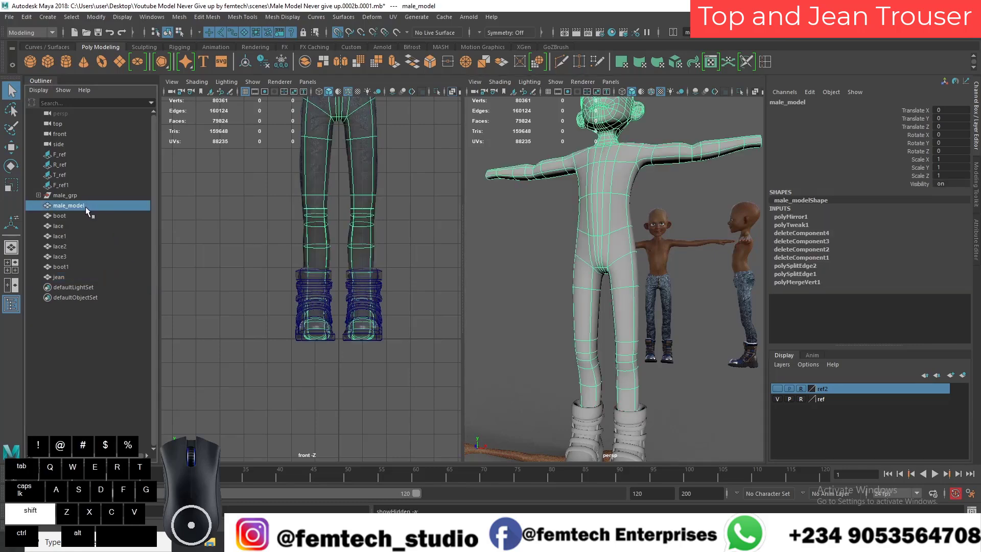
click(594, 318)
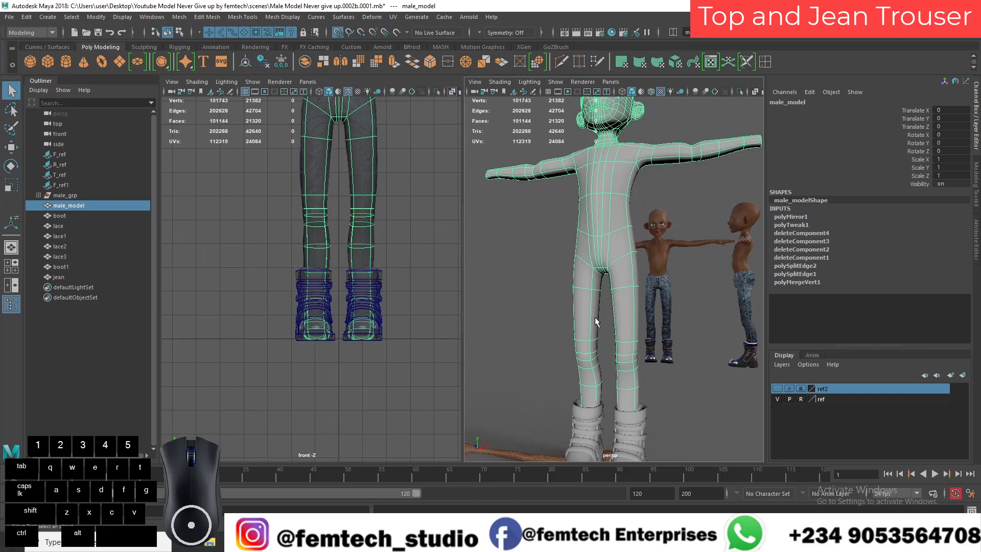
Step: Try to extrude all faces of the jean outward from the body using Local Translate Z
click(60, 277)
alt+drag(579, 366, 553, 393)
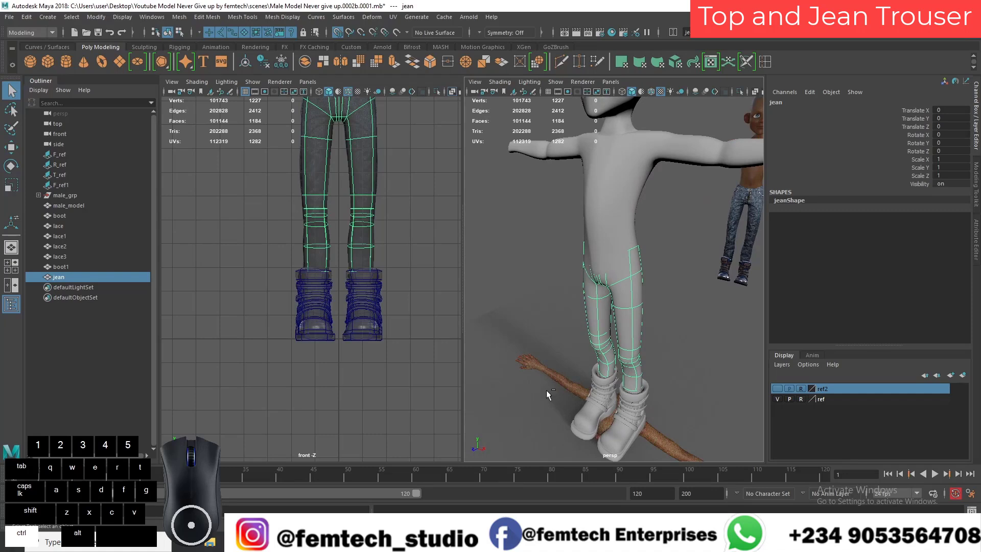
key(ctrl+e)
alt+drag(545, 402, 584, 414)
alt+middle_drag(584, 414, 585, 411)
alt+drag(587, 406, 588, 417)
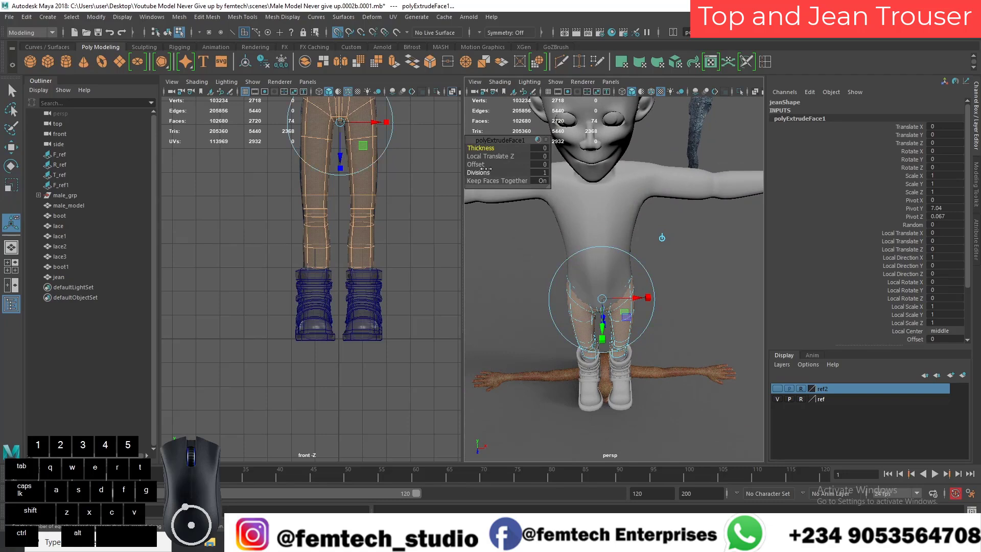
click(661, 239)
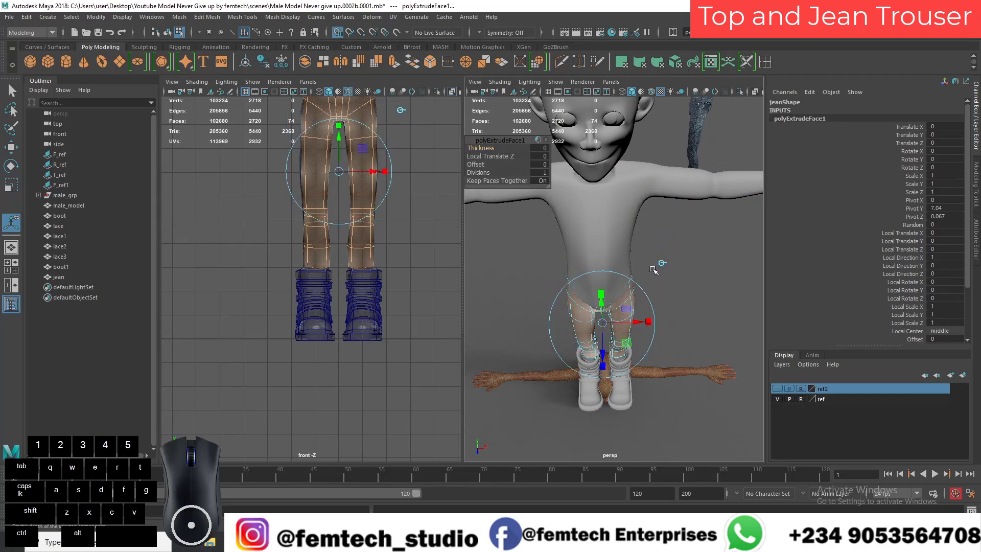
alt+drag(656, 266, 493, 194)
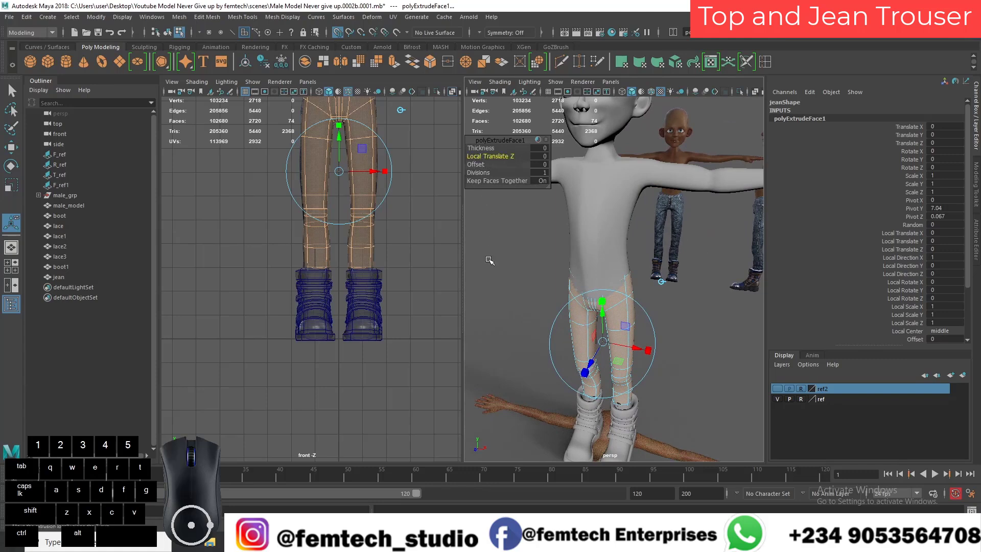
middle_drag(489, 259, 490, 259)
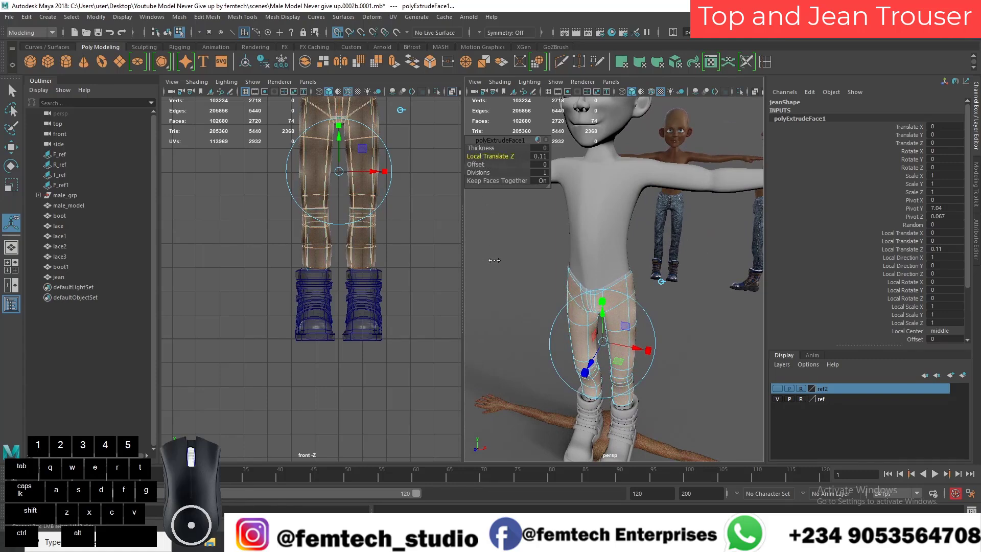
alt+drag(495, 259, 515, 308)
key(ctrl+z)
Step: Try to enlarge the extruded jean faces with the Scale tool so they cover the body
alt+drag(464, 327, 580, 352)
key(r)
key(ctrl+z)
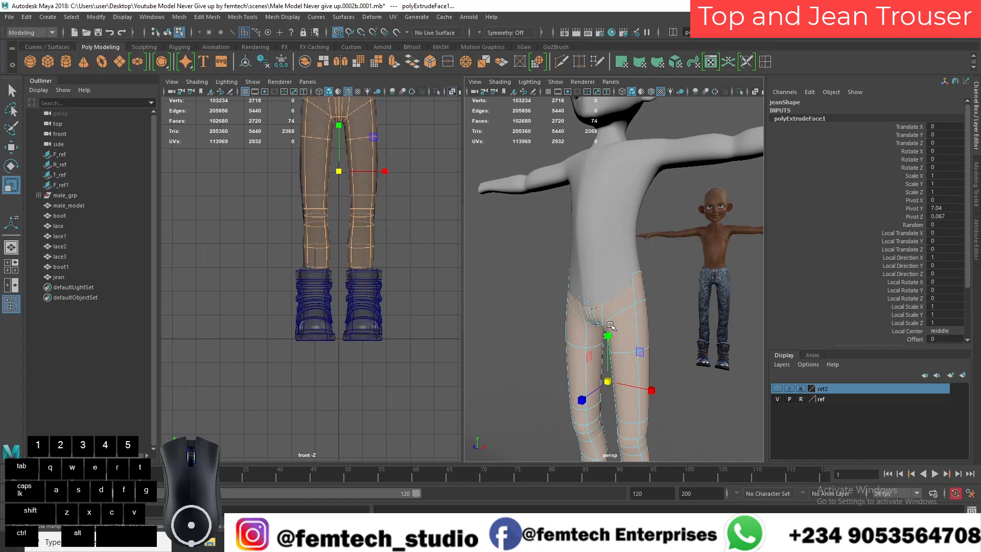
drag(606, 336, 608, 337)
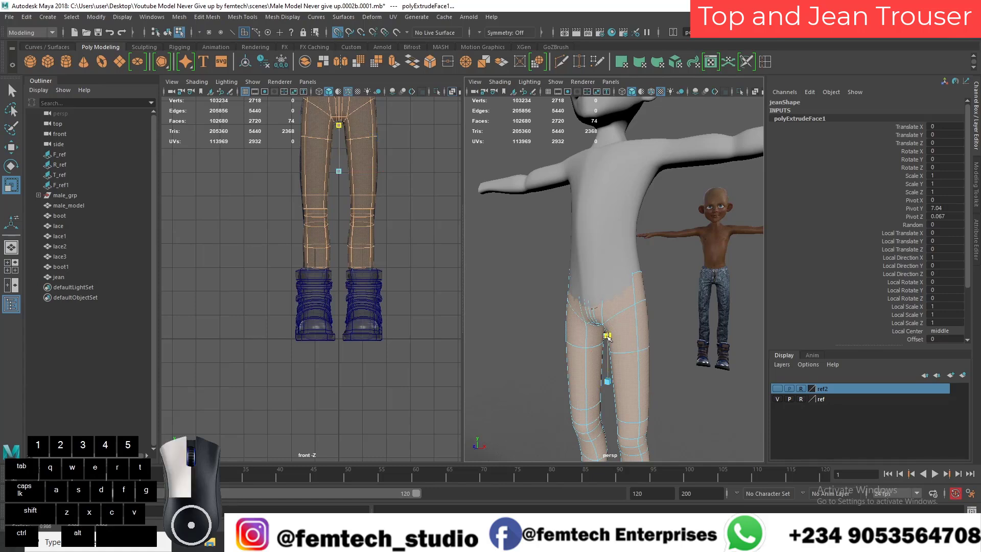
mouse_move(608, 338)
ctrl+mouse_down()
mouse_move(582, 414)
mouse_move(588, 352)
mouse_move(702, 300)
mouse_move(650, 368)
mouse_move(651, 391)
mouse_move(591, 369)
mouse_move(613, 378)
mouse_move(611, 330)
mouse_move(613, 343)
ctrl+mouse_up()
key(ctrl+z)
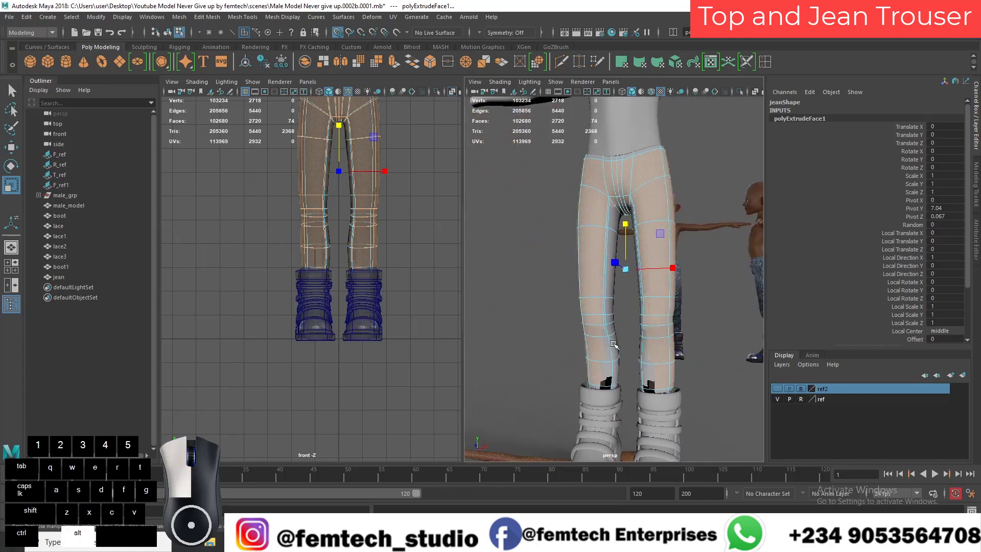
key(ctrl+z)
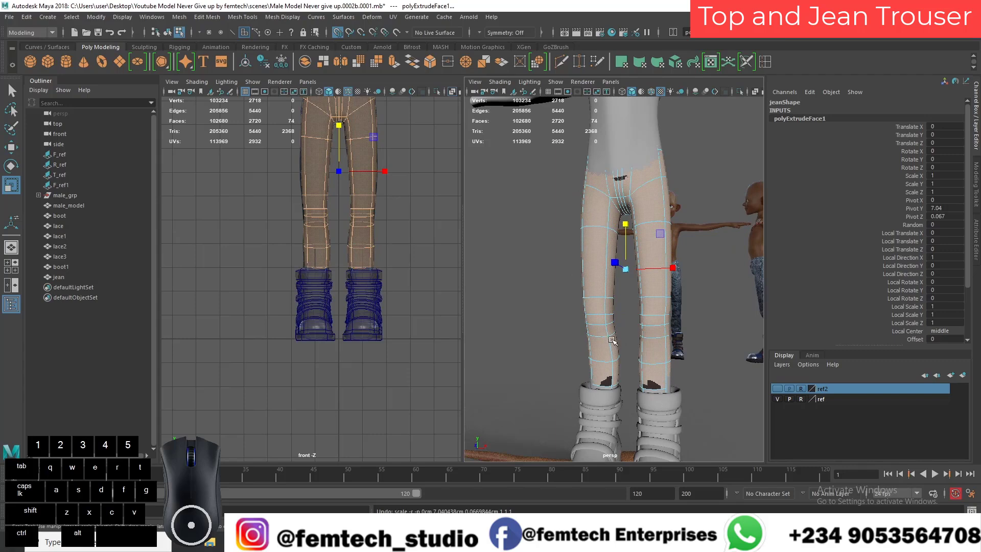
mouse_move(626, 271)
mouse_down()
mouse_move(525, 298)
mouse_move(558, 317)
mouse_move(511, 326)
mouse_move(483, 313)
mouse_move(510, 311)
mouse_move(562, 353)
mouse_move(608, 340)
mouse_move(650, 325)
mouse_move(636, 267)
mouse_up()
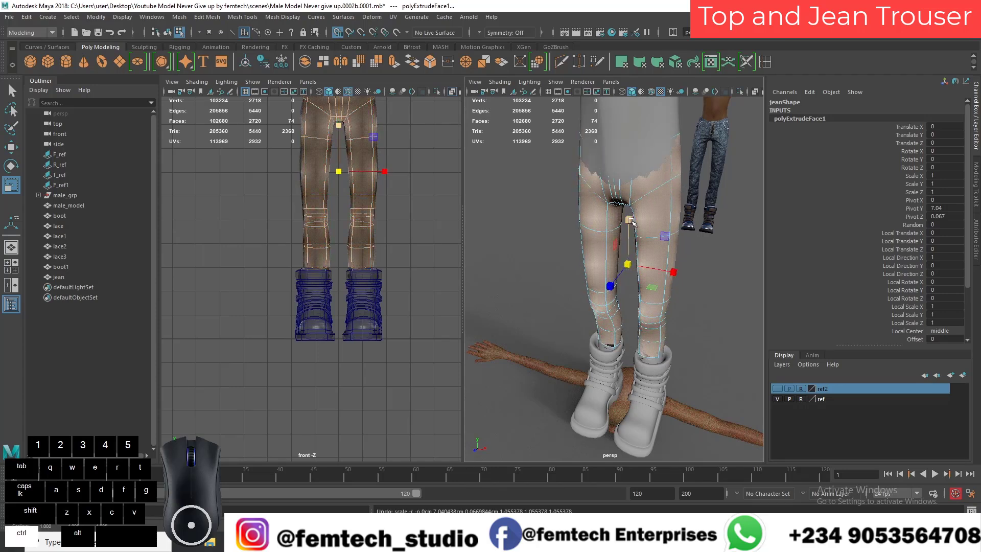
Step: Undo the jean's face extrusion and try widening the whole jean along X
key(ctrl+z)
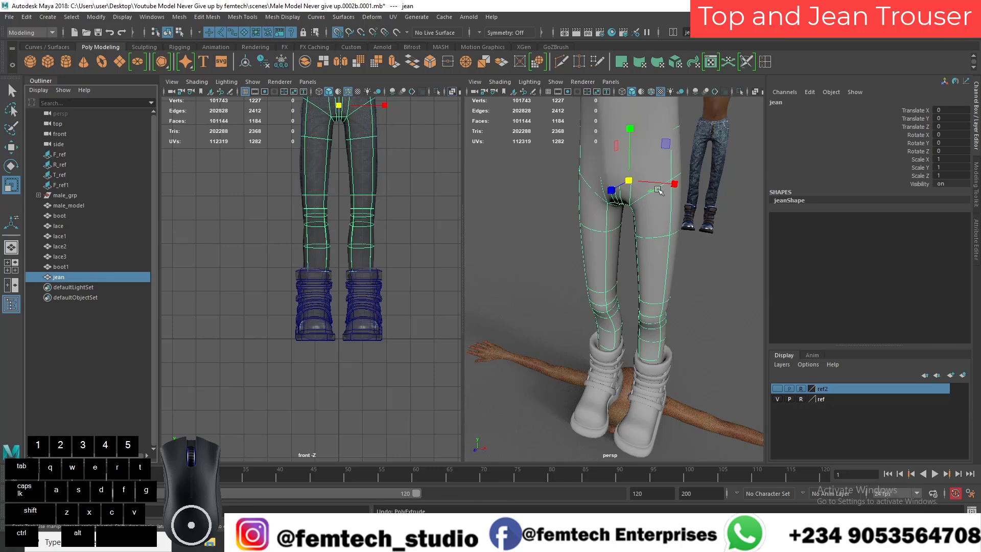
drag(677, 186, 683, 186)
key(ctrl+z)
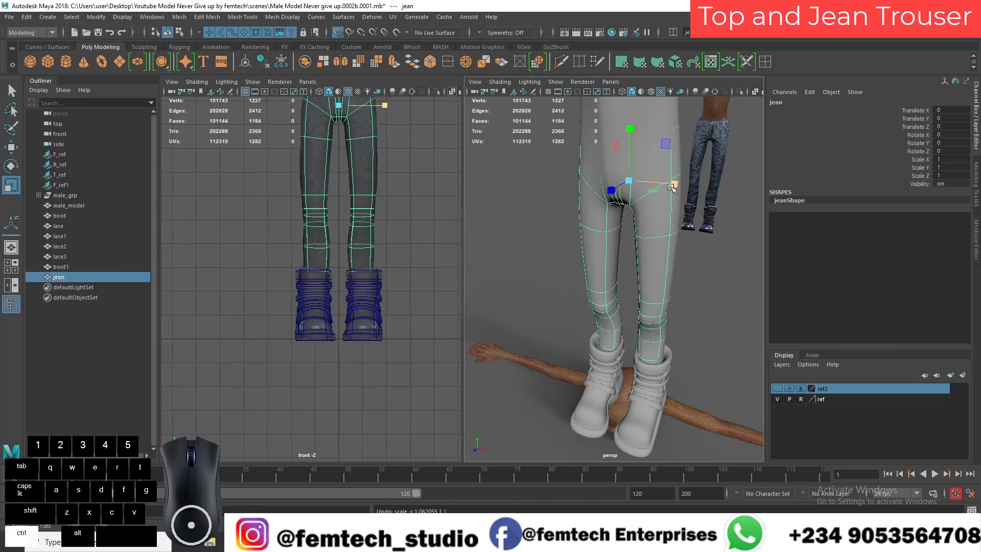
Step: Extrude all faces of the jean again with a thickness of 0.08
key(ctrl+e)
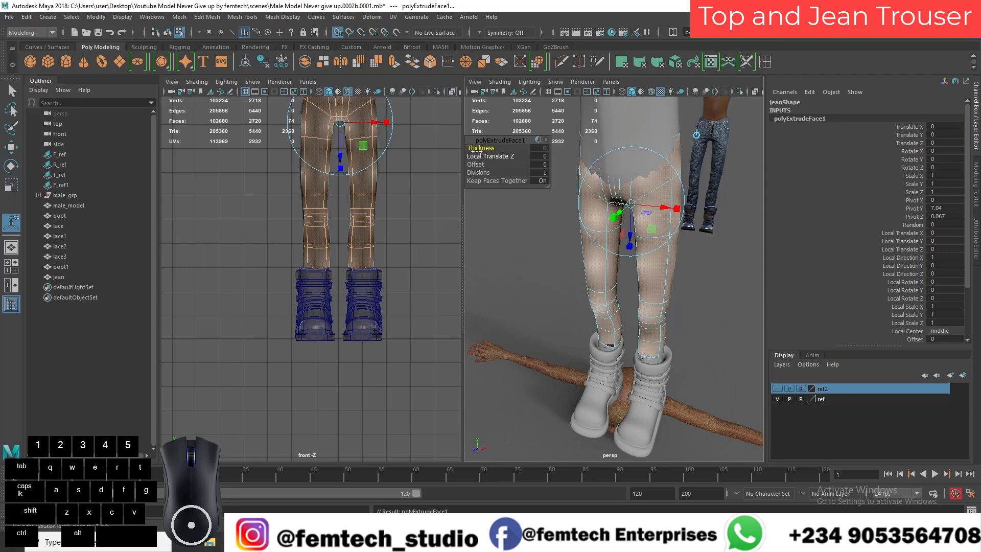
middle_drag(498, 232, 500, 229)
alt+drag(500, 229, 629, 348)
middle_drag(514, 250, 511, 249)
alt+drag(528, 259, 526, 352)
alt+middle_drag(529, 349, 550, 267)
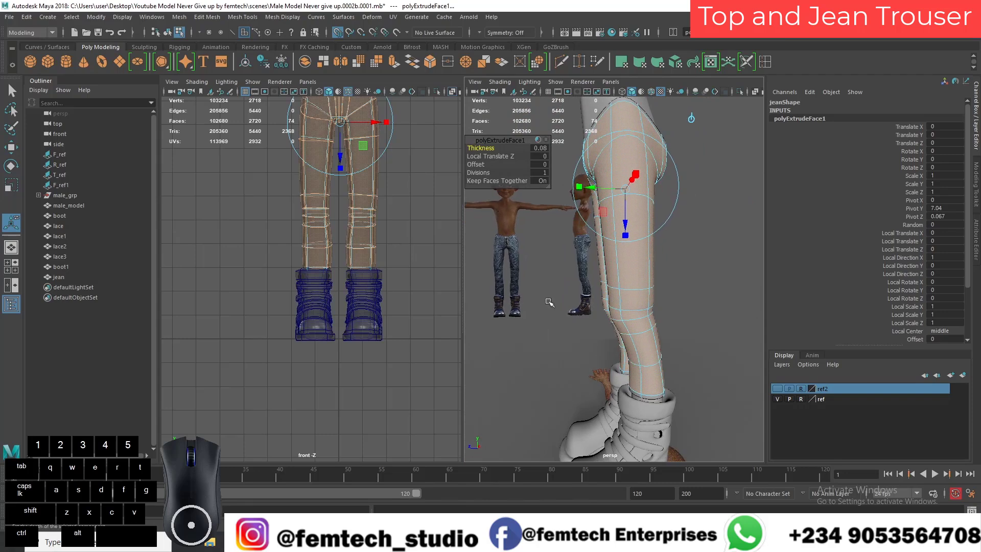
Step: Examine the thickened jean from several sides, especially where the leg openings meet the boots
alt+drag(535, 321, 504, 335)
alt+middle_drag(503, 335, 525, 298)
alt+drag(526, 298, 531, 307)
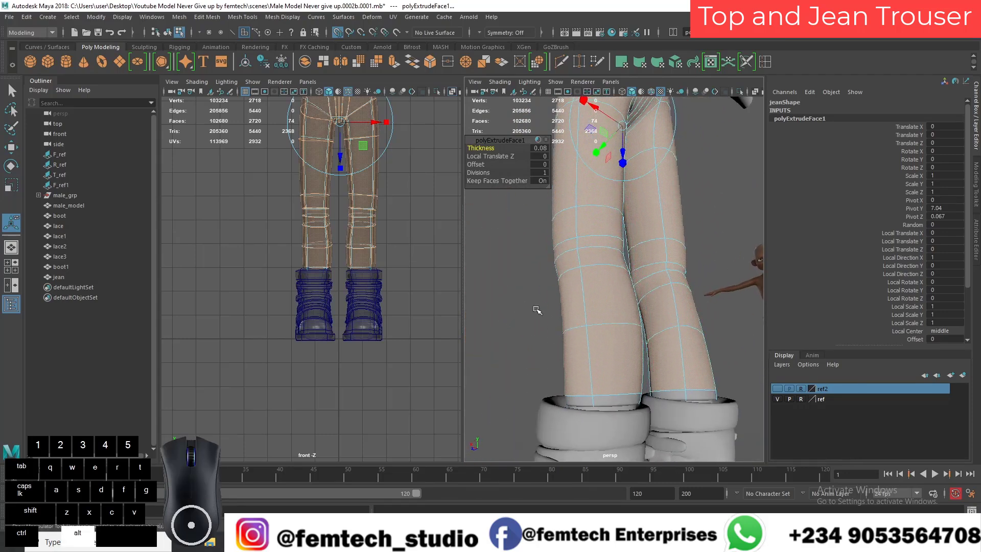
middle_drag(534, 308, 531, 308)
alt+drag(532, 309, 586, 304)
click(551, 309)
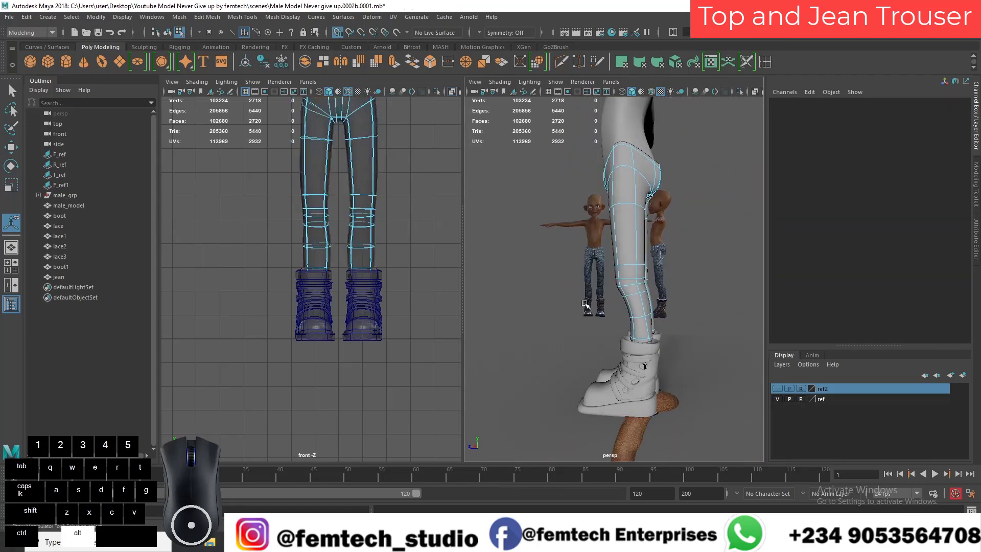
scroll(586, 304, up, 6)
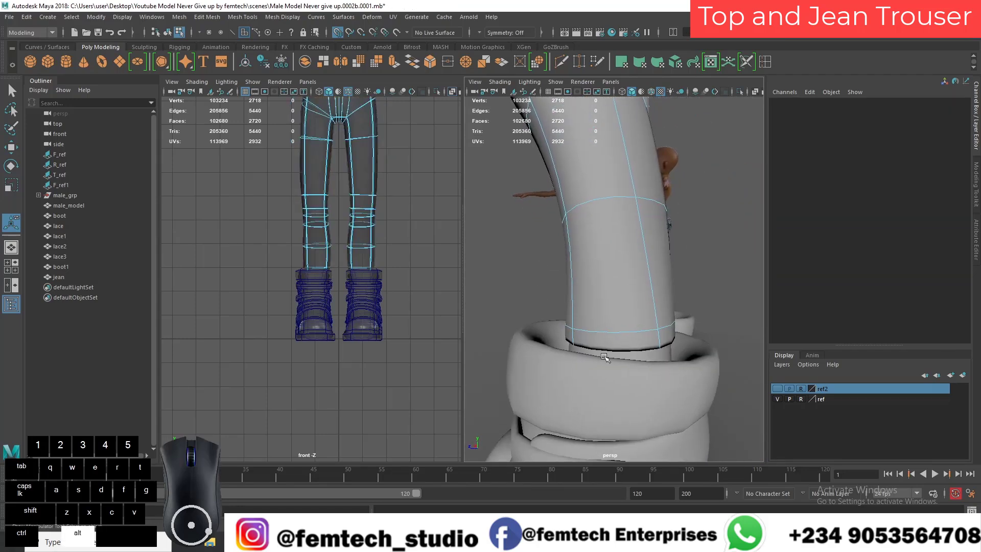
scroll(604, 356, down, 4)
right_drag(592, 247, 593, 217)
Step: Isolate the jean in the perspective view and bring the leg openings into view from below
click(597, 345)
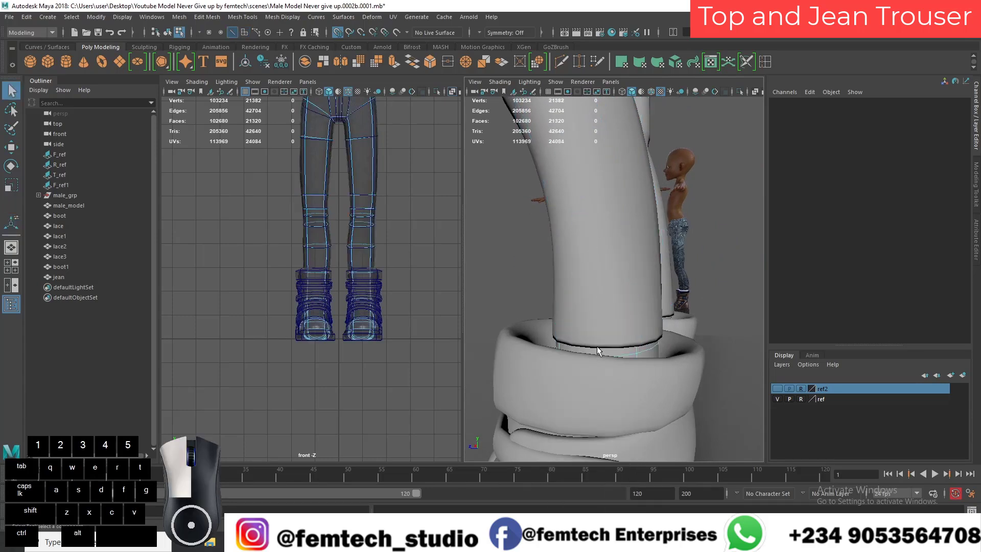
key(ctrl+z)
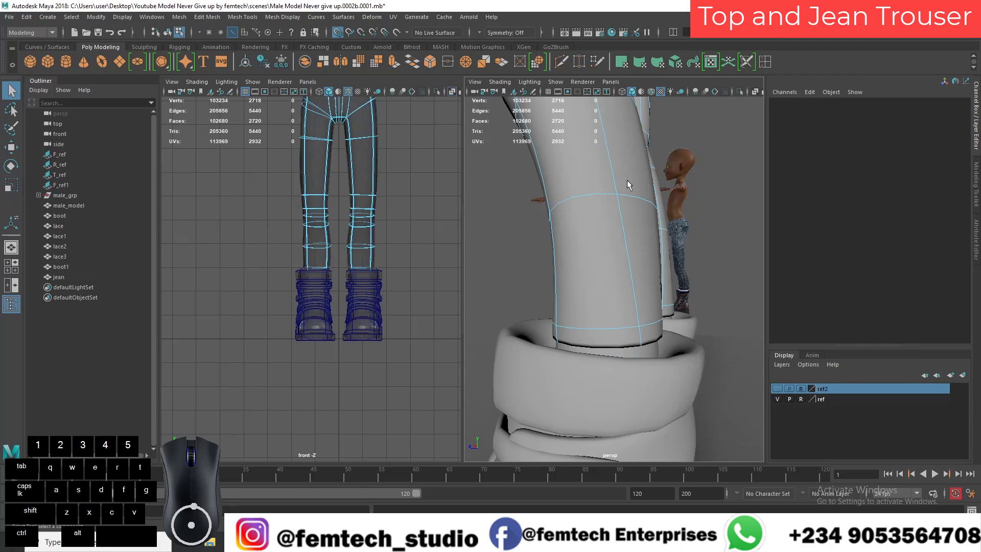
click(739, 91)
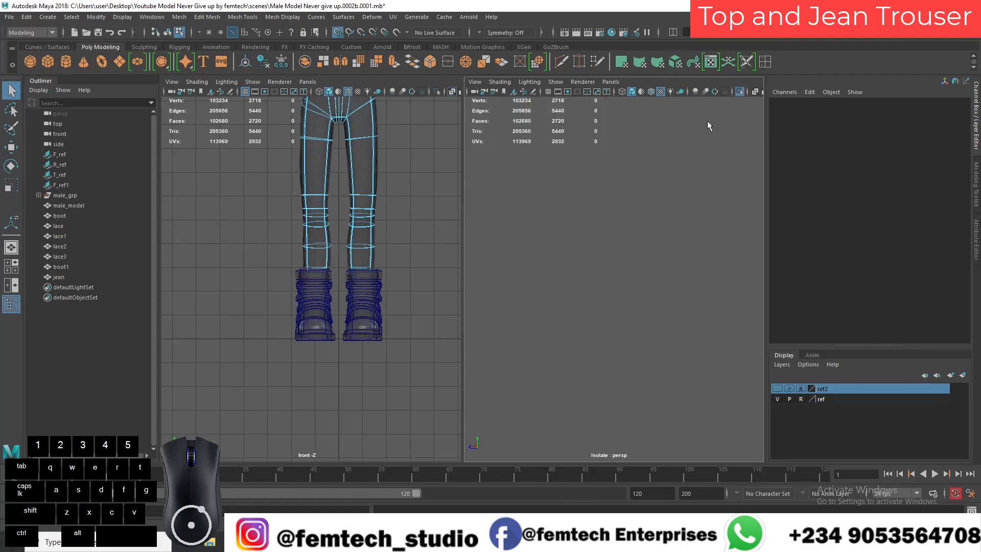
click(741, 90)
right_drag(624, 232, 656, 220)
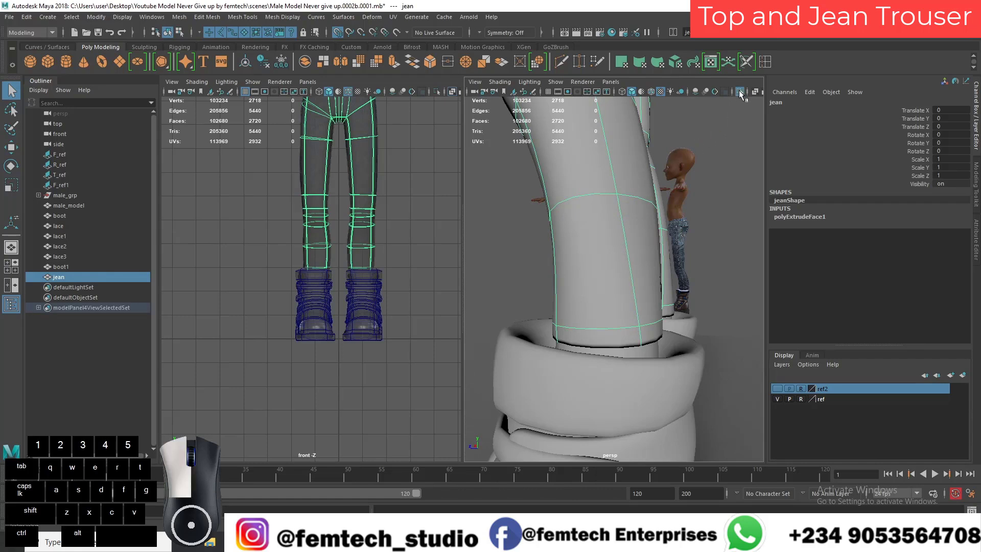
click(738, 91)
alt+drag(562, 326, 558, 151)
alt+drag(572, 221, 561, 258)
right_drag(562, 263, 554, 225)
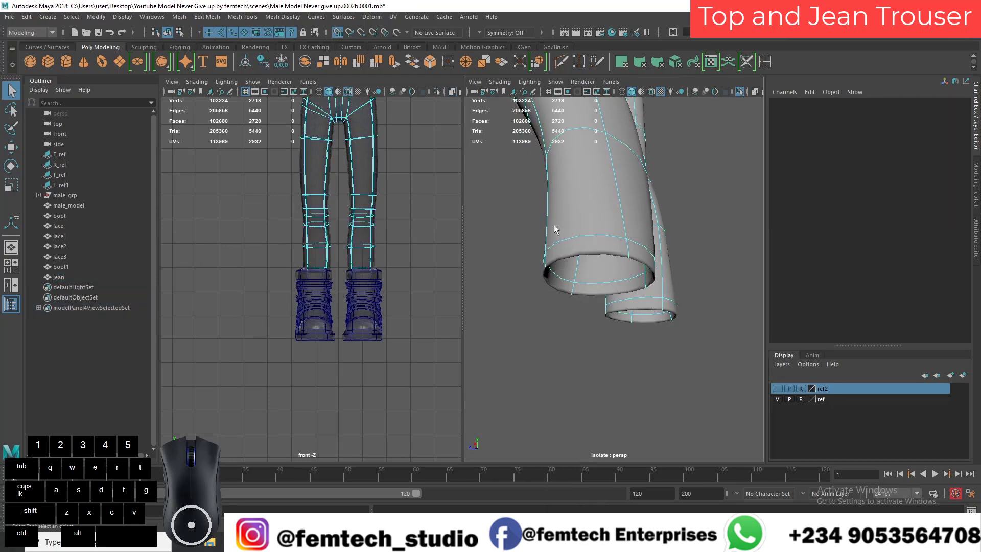
Step: Connect the selected edge ring at the trouser leg's hem to insert an additional edge loop around the opening
click(628, 253)
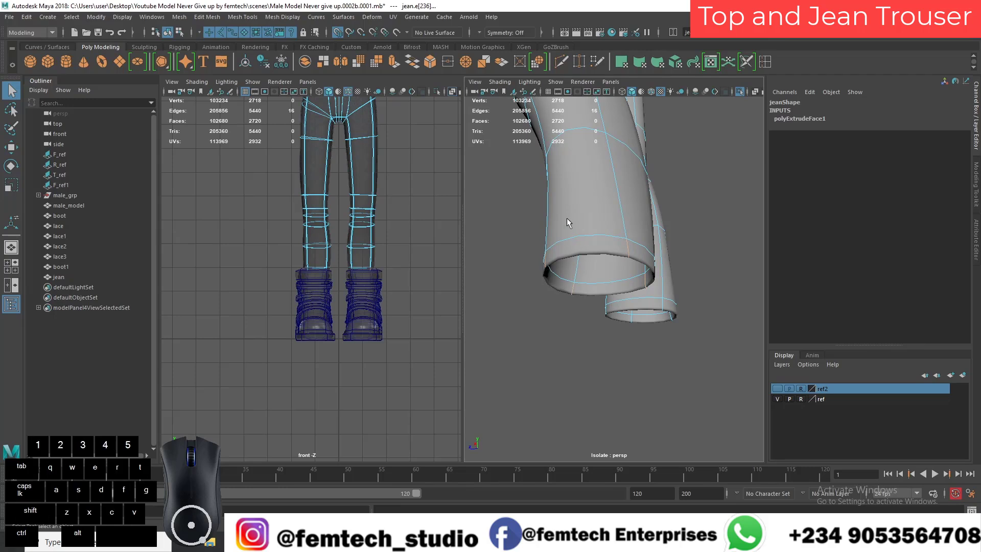
shift+right_drag(562, 252, 544, 401)
alt+drag(535, 374, 573, 303)
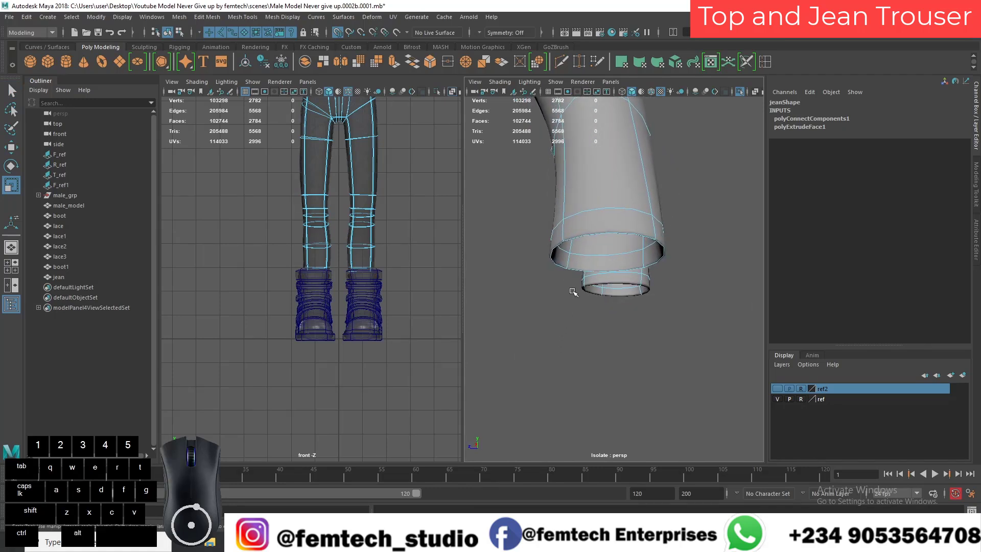
Step: Select the edge loop around the nearer trouser leg's hem, show the whole scene, and move the loop down into the boot
double_click(558, 264)
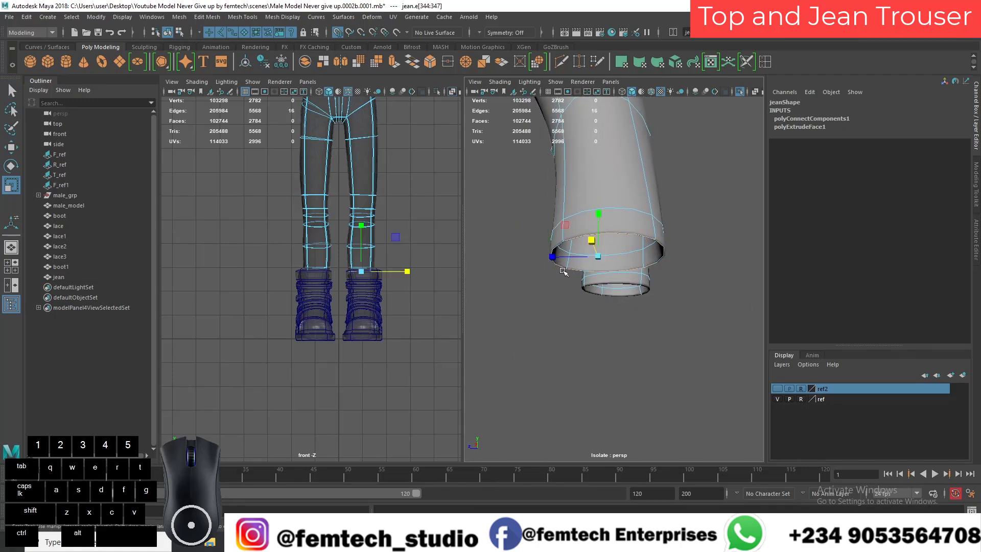
click(740, 94)
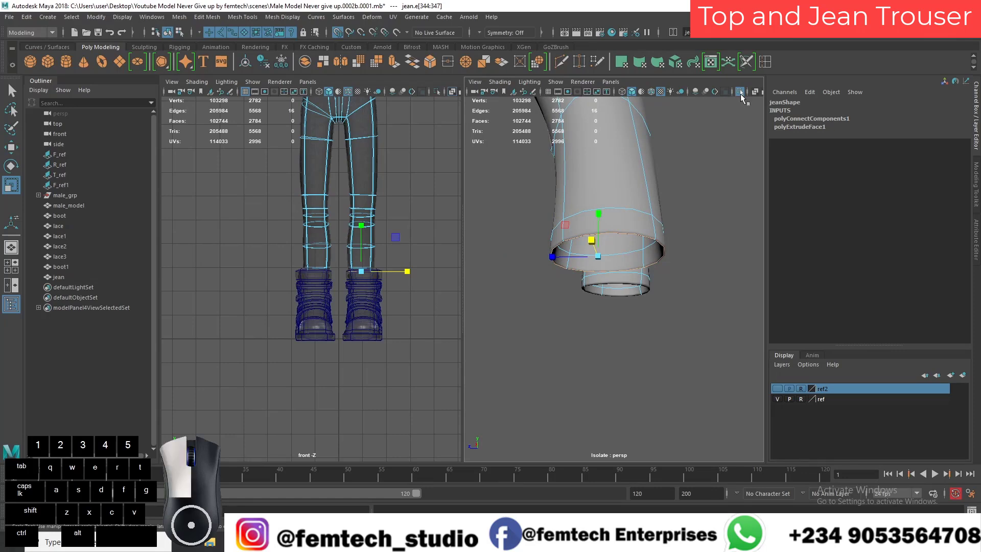
alt+right_drag(660, 280, 625, 286)
alt+drag(626, 286, 596, 297)
key(e)
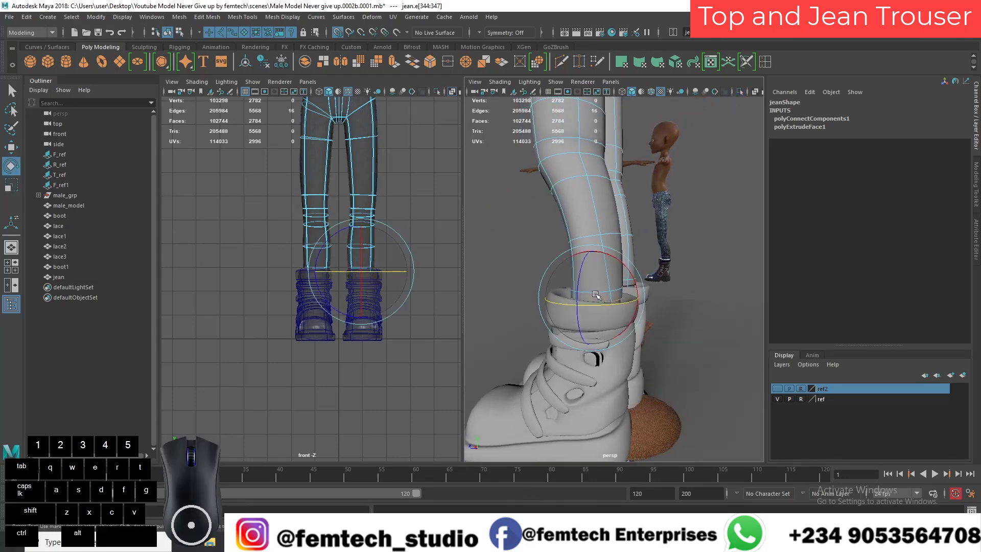
key(w)
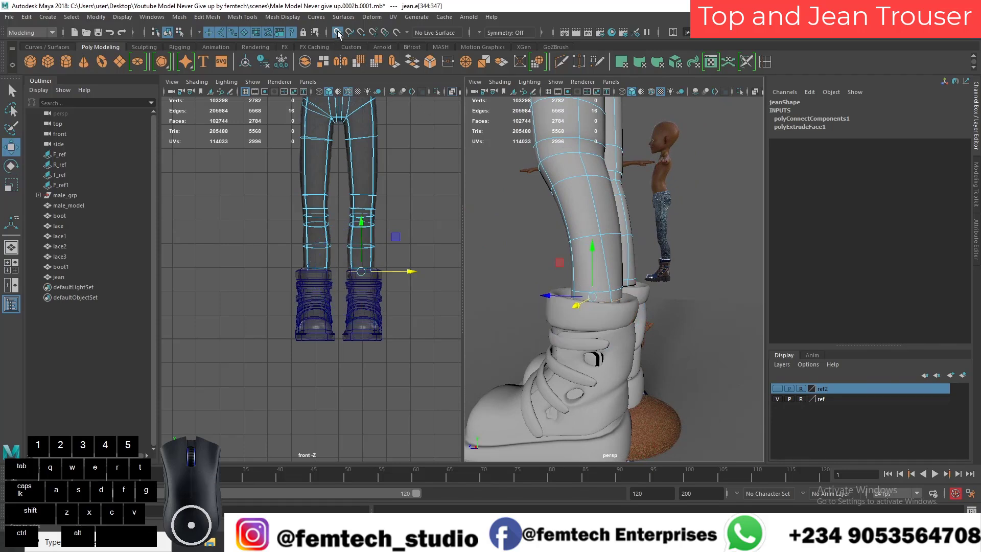
drag(591, 271, 542, 304)
alt+right_drag(561, 294, 508, 272)
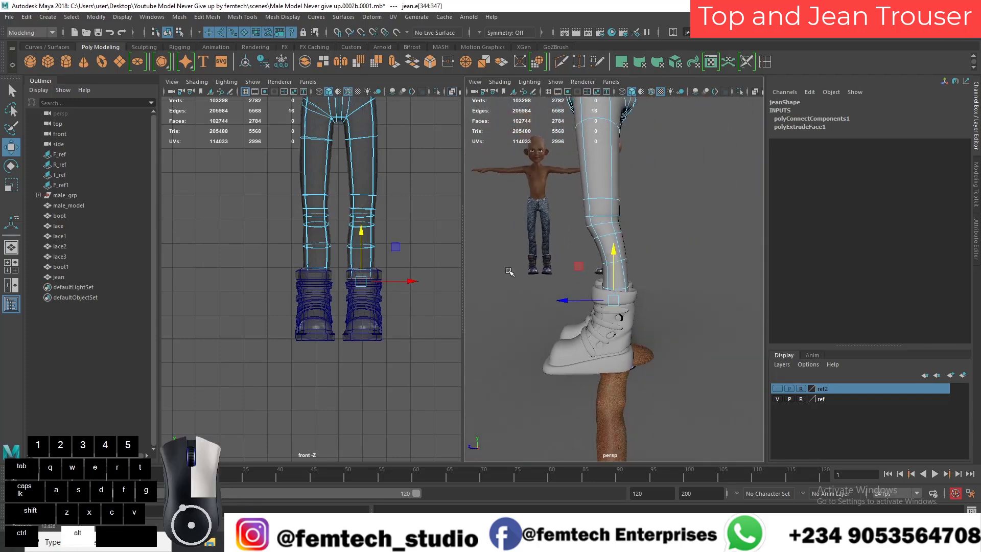
alt+drag(512, 273, 587, 290)
click(569, 298)
alt+right_drag(568, 298, 540, 316)
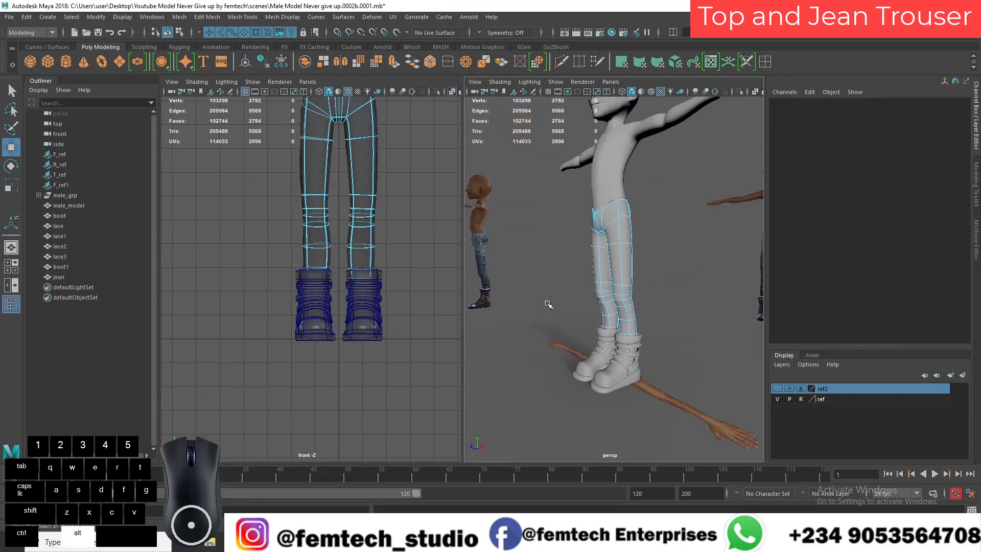
Step: Examine the fit of the jean on the body and boots from several angles in the perspective view
key(space)
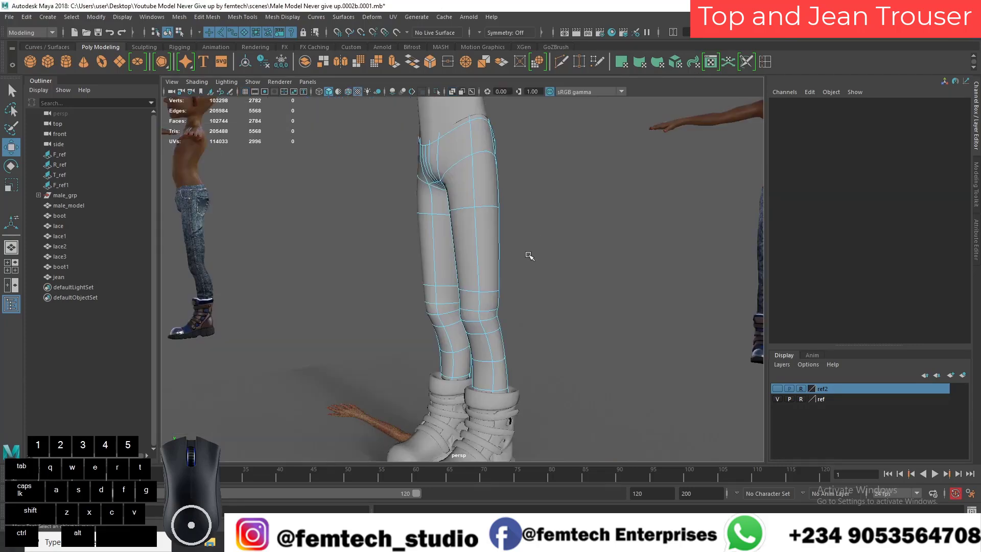
scroll(534, 253, down, 2)
right_drag(385, 148, 437, 158)
click(407, 213)
alt+drag(401, 258, 451, 249)
alt+right_drag(451, 248, 486, 245)
alt+middle_drag(486, 245, 493, 298)
alt+drag(492, 298, 459, 265)
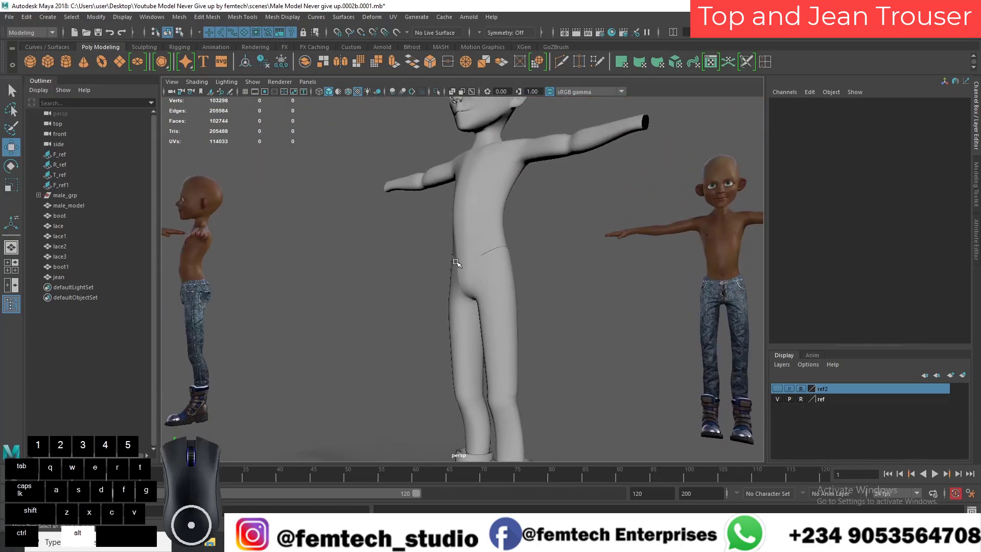
alt+right_drag(459, 265, 475, 302)
alt+middle_drag(476, 300, 483, 361)
alt+right_drag(471, 286, 492, 333)
click(482, 296)
mouse_move(482, 298)
alt+mouse_down()
mouse_move(460, 287)
mouse_move(490, 288)
mouse_move(467, 291)
alt+mouse_up()
click(397, 289)
alt+drag(398, 288, 418, 268)
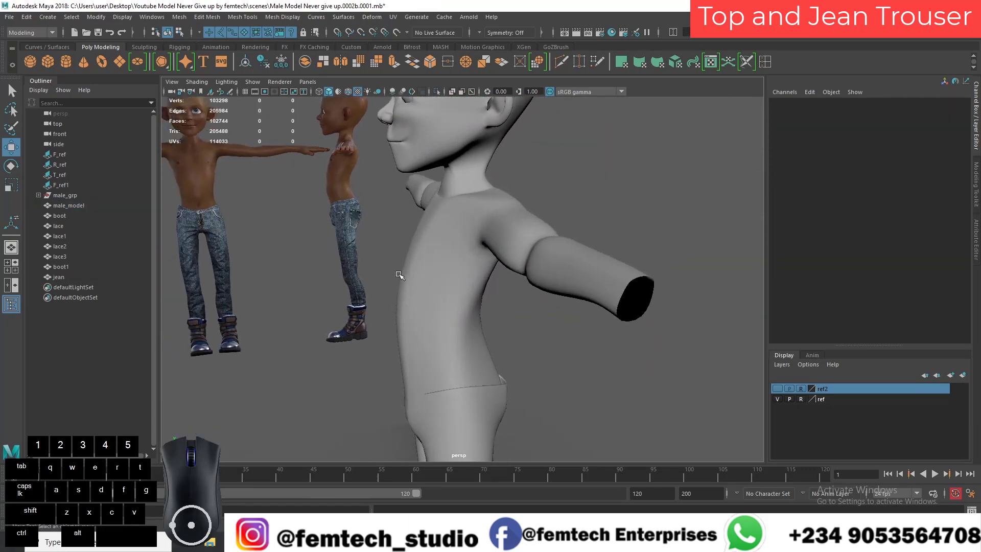
Step: Select the vertical edge loops on the front of the body's torso, leaving the head's edges out of the selection
right_drag(412, 271, 408, 219)
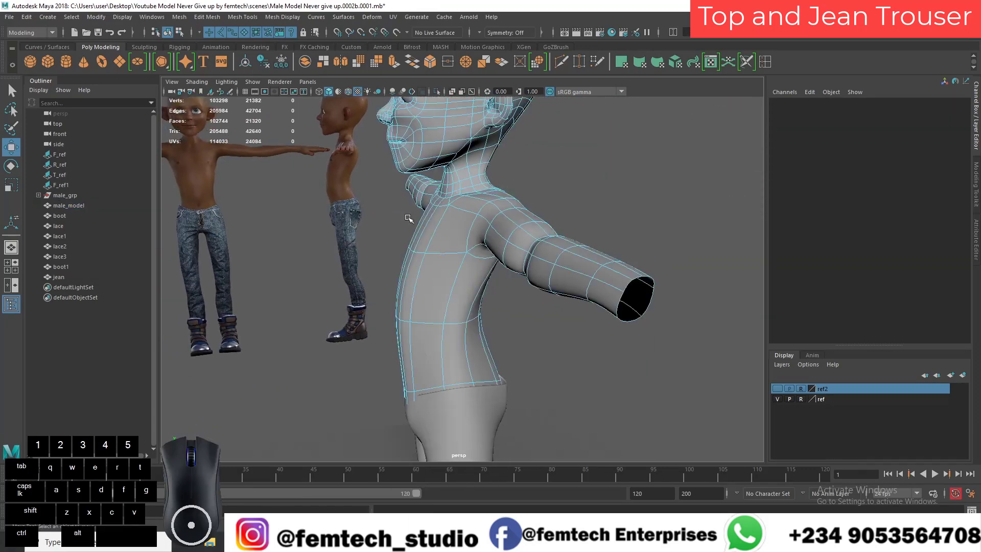
alt+drag(415, 257, 433, 261)
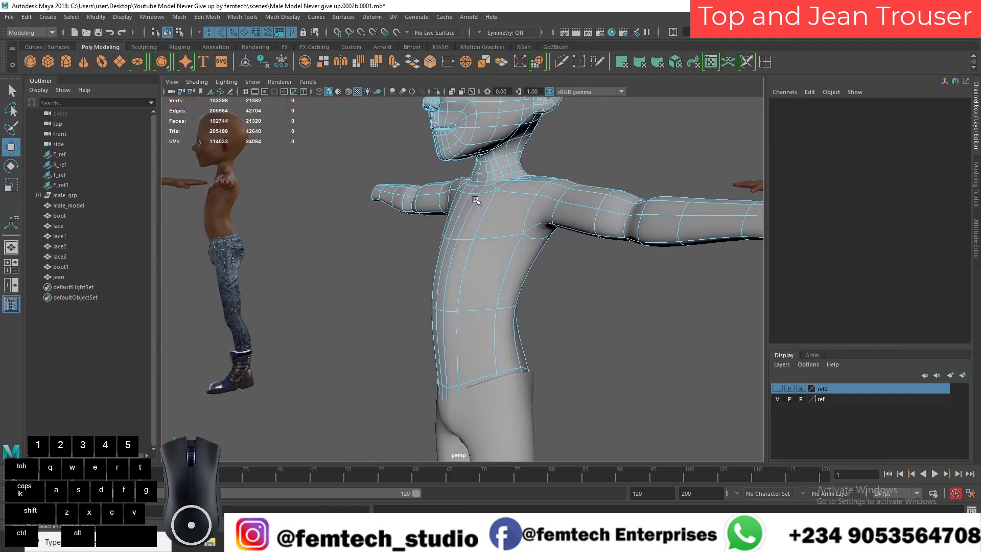
double_click(478, 197)
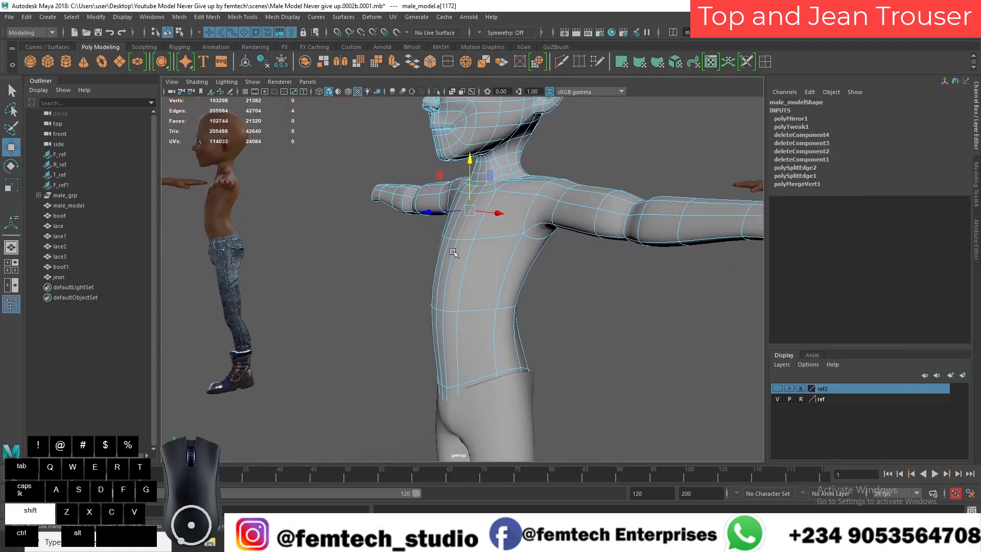
shift+double_click(453, 255)
alt+drag(454, 261, 480, 256)
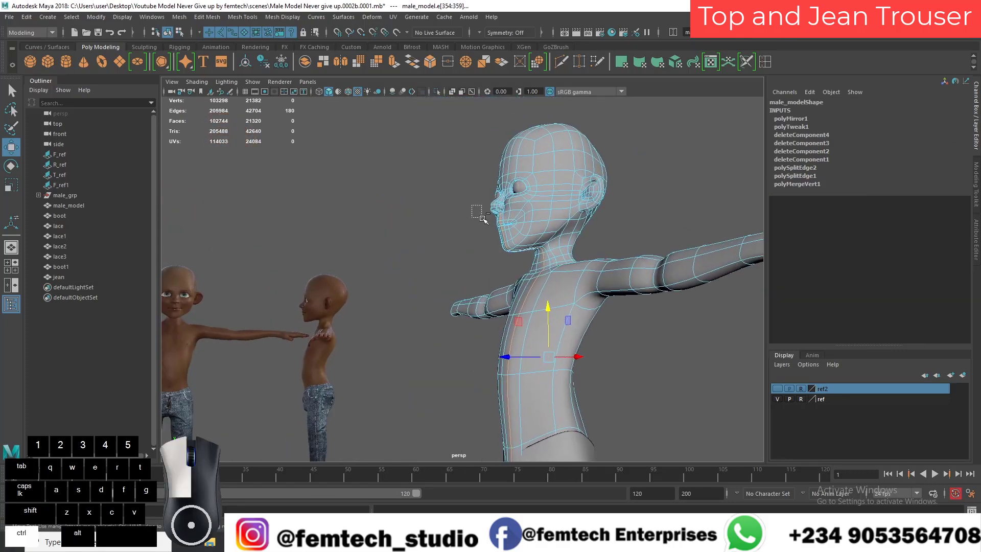
drag(542, 256, 553, 265)
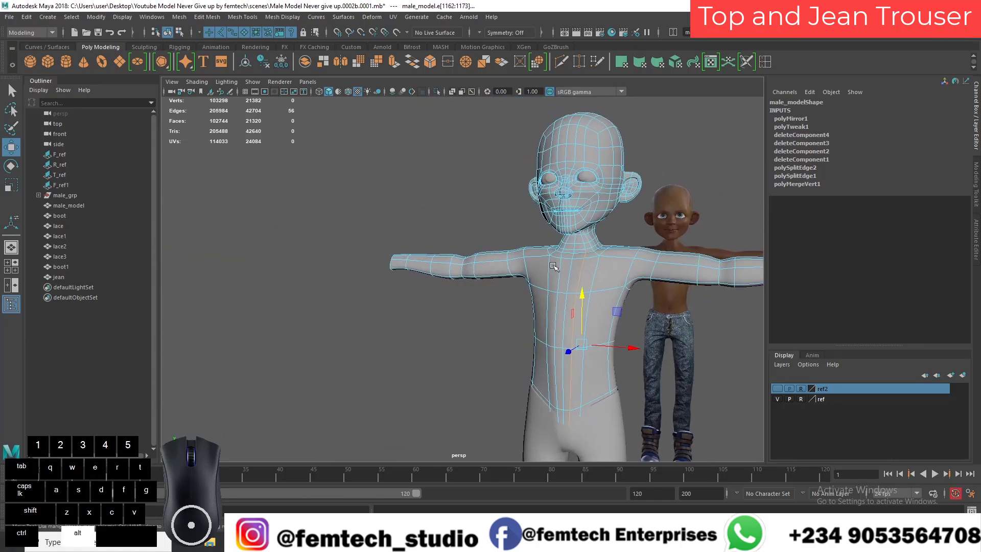
Step: Turn on Object X symmetry and apply Edit Edge Flow to the selected torso edge loops
click(482, 33)
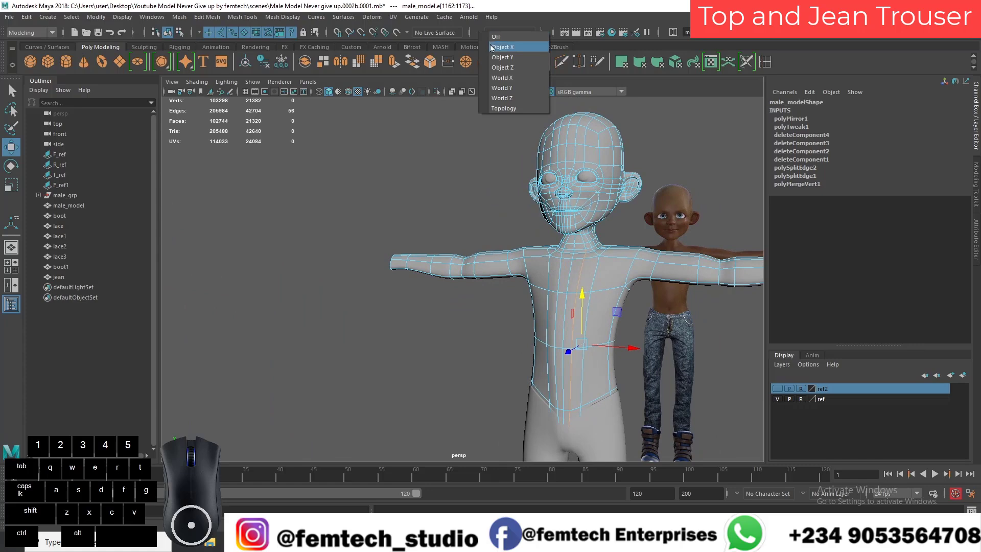
click(491, 47)
alt+drag(466, 215, 531, 255)
shift+right_drag(536, 248, 520, 350)
alt+drag(478, 323, 413, 284)
click(414, 306)
right_drag(438, 224, 464, 211)
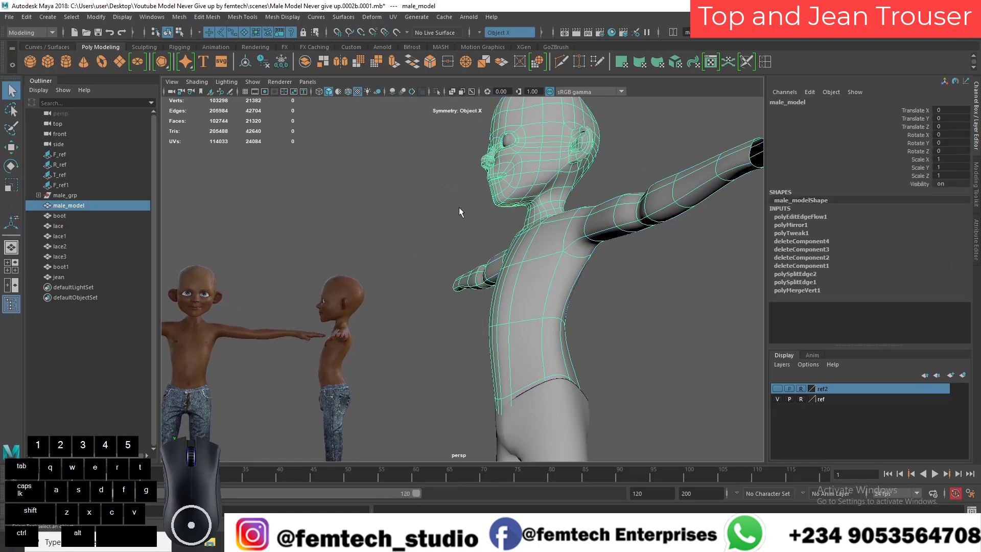
Step: Select the vertical edge loops beside the torso's centre line and smooth them with Edit Edge Flow
click(452, 211)
alt+drag(453, 210, 471, 185)
click(528, 237)
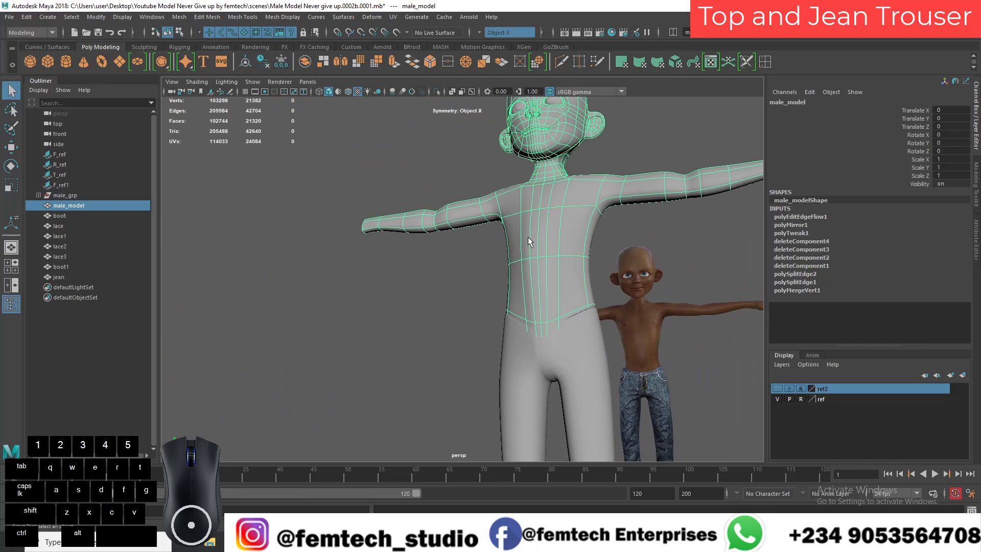
right_drag(527, 237, 527, 214)
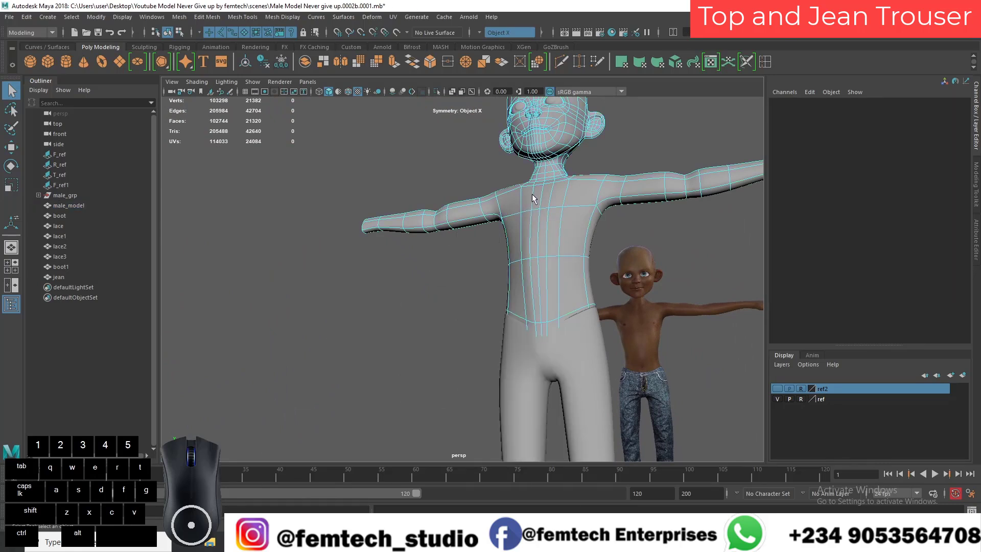
click(532, 198)
shift+double_click(533, 303)
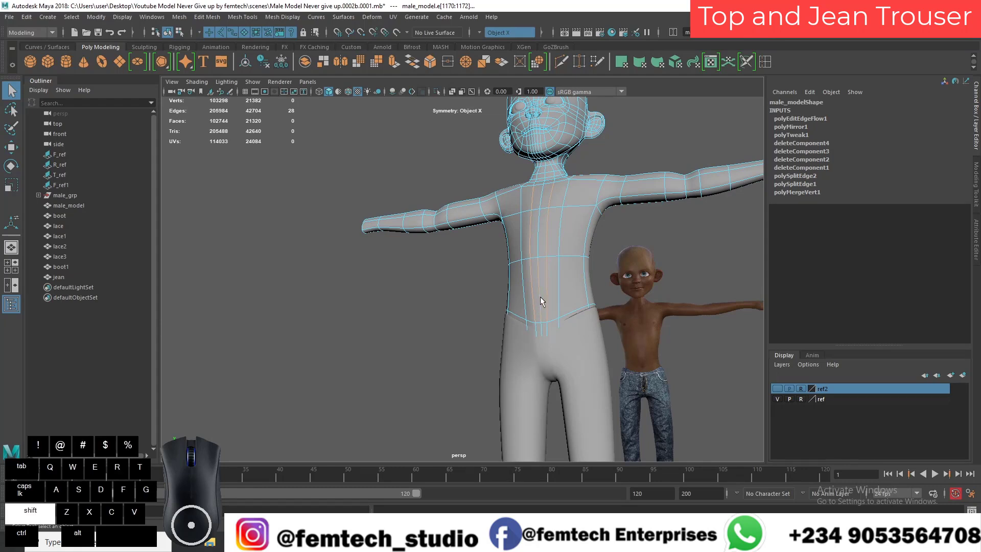
shift+double_click(541, 192)
shift+right_drag(541, 192, 537, 296)
click(465, 300)
alt+drag(466, 300, 468, 322)
alt+middle_drag(468, 322, 463, 254)
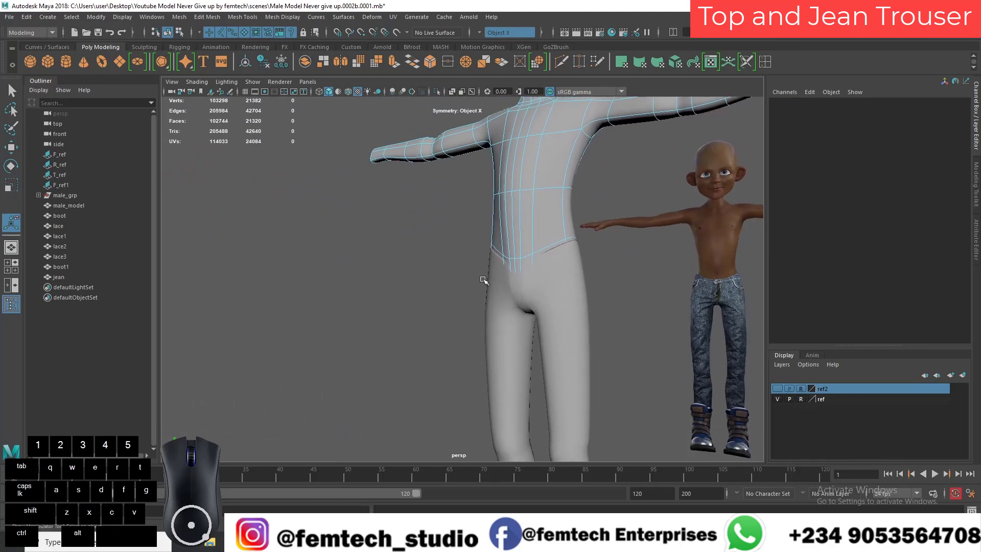
Step: Return to object mode and check how the jean sits around the body's waist from other sides
click(512, 292)
click(491, 296)
alt+drag(482, 302, 560, 288)
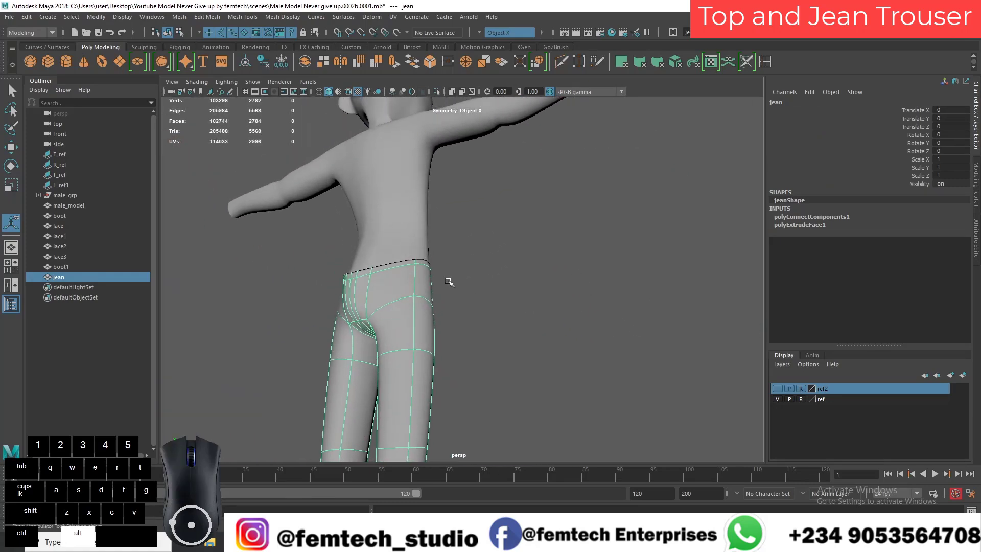
click(378, 239)
alt+drag(373, 240, 366, 282)
scroll(367, 282, down, 3)
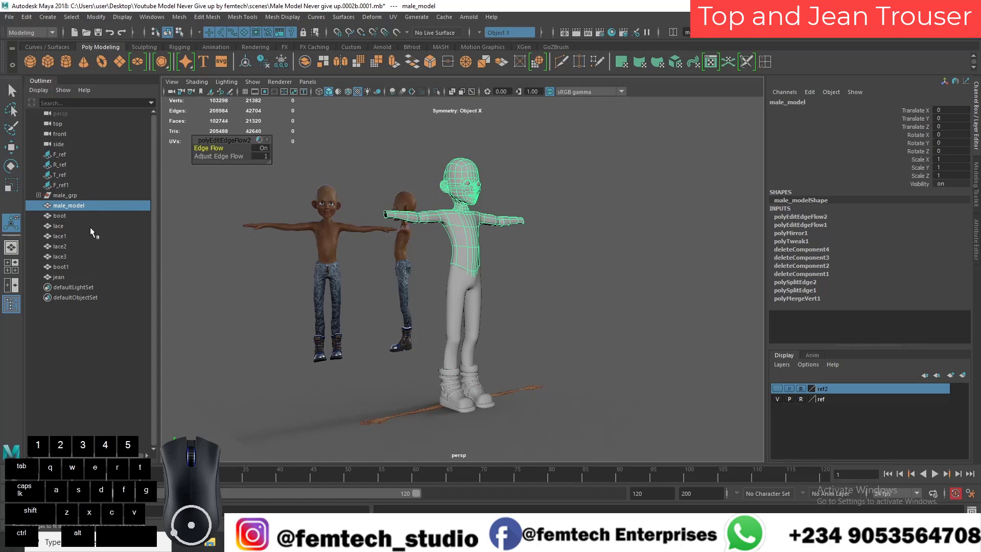
Step: Load front.png from the sourceimages folder as an image plane in the front view
click(12, 266)
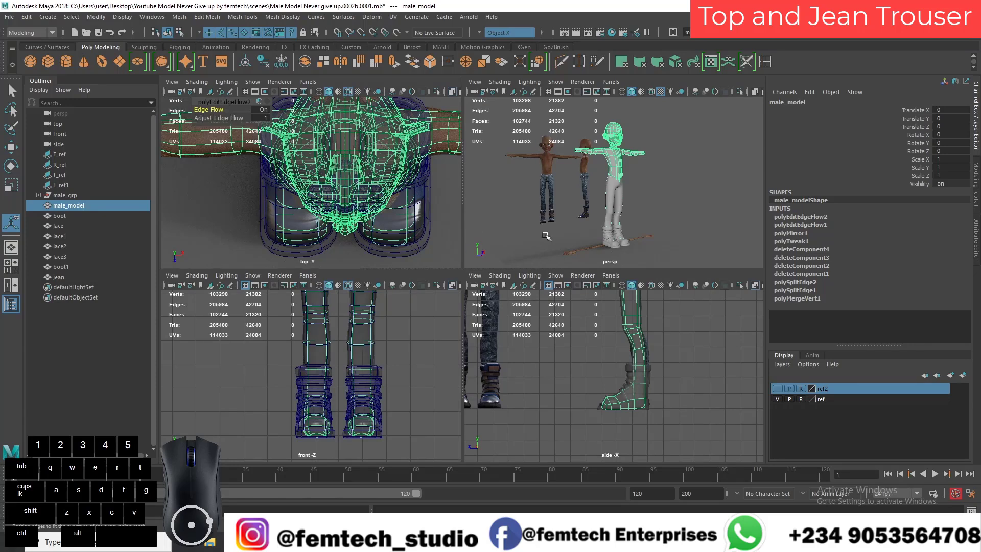
scroll(311, 360, down, 6)
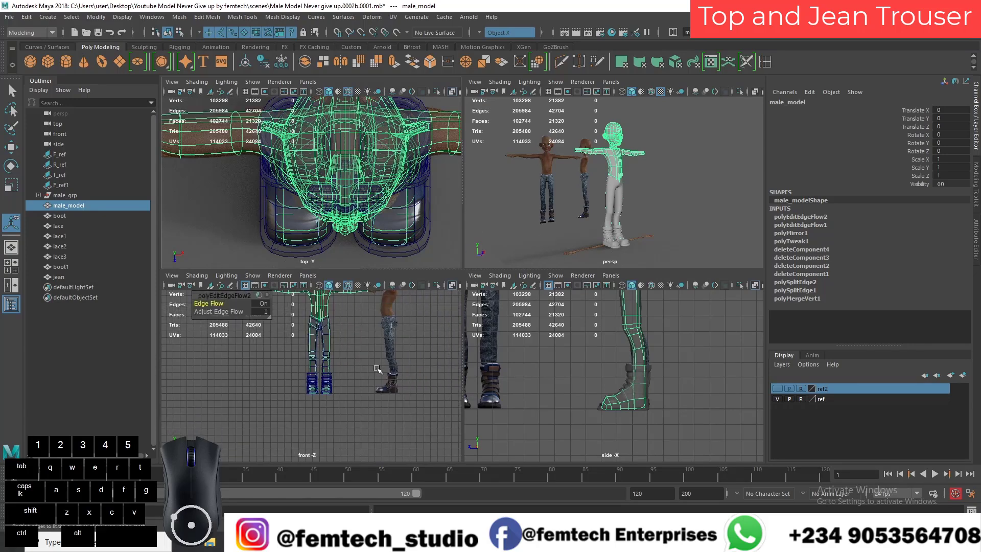
click(211, 285)
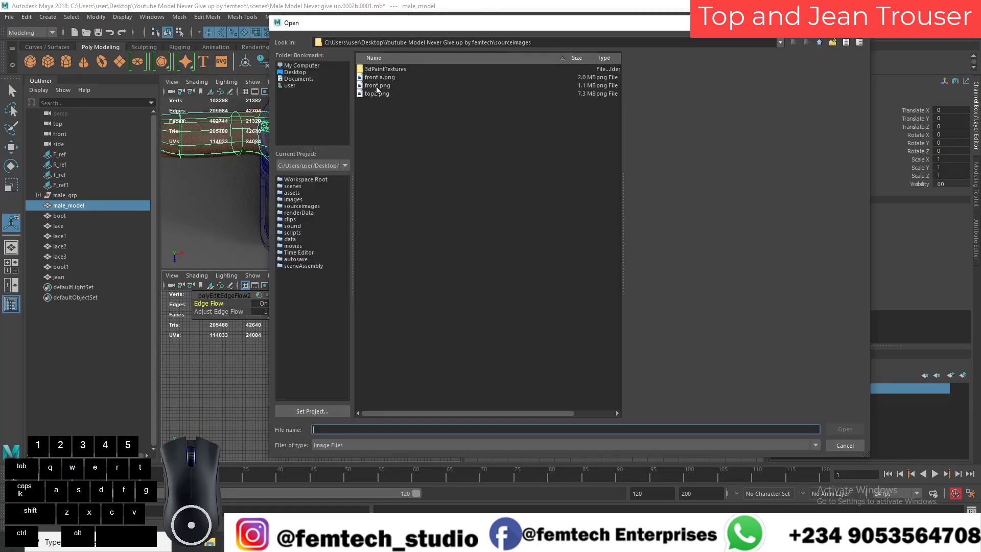
click(380, 85)
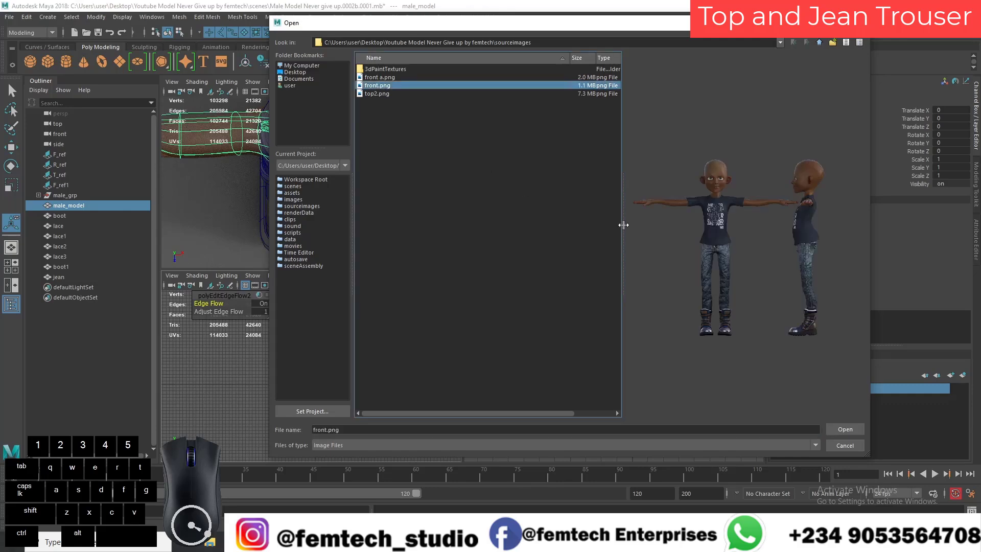
click(844, 429)
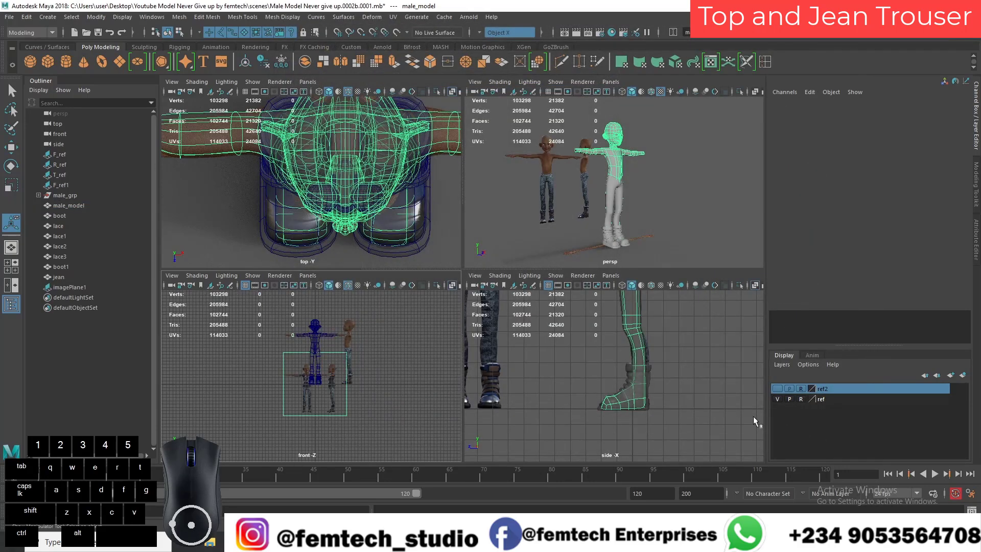
Step: Move and scale the new image plane so the clothed reference figure lines up with the model in the front view
scroll(357, 377, up, 3)
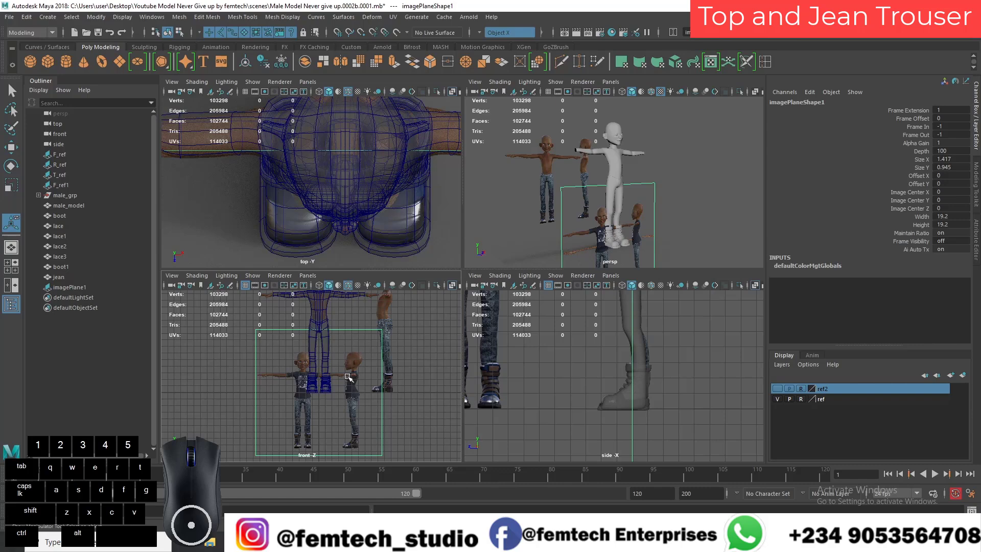
key(w)
drag(321, 370, 369, 325)
key(r)
key(w)
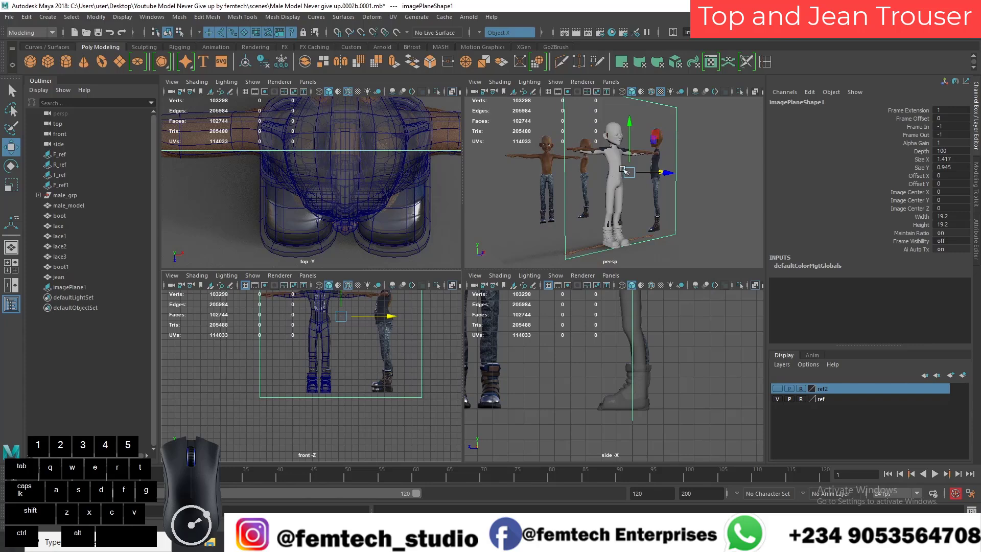
Step: Move the new image plane back behind the model in the perspective view
key(space)
alt+drag(540, 324, 460, 329)
drag(450, 288, 551, 266)
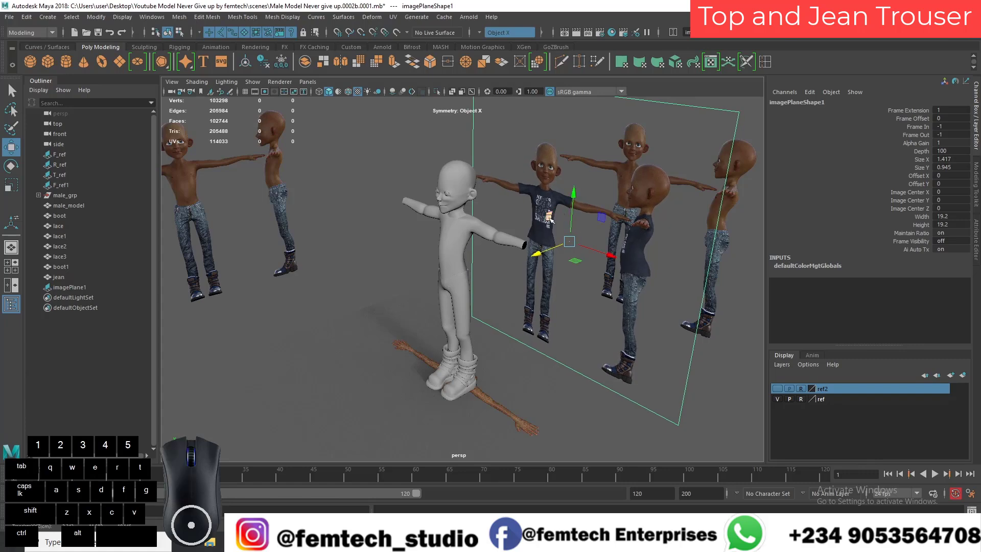
Step: Duplicate the male body mesh in the front view and rename the copy top
click(443, 234)
alt+drag(443, 239, 439, 282)
key(space)
alt+middle_drag(434, 237, 433, 365)
scroll(449, 281, up, 3)
alt+middle_drag(450, 282, 412, 326)
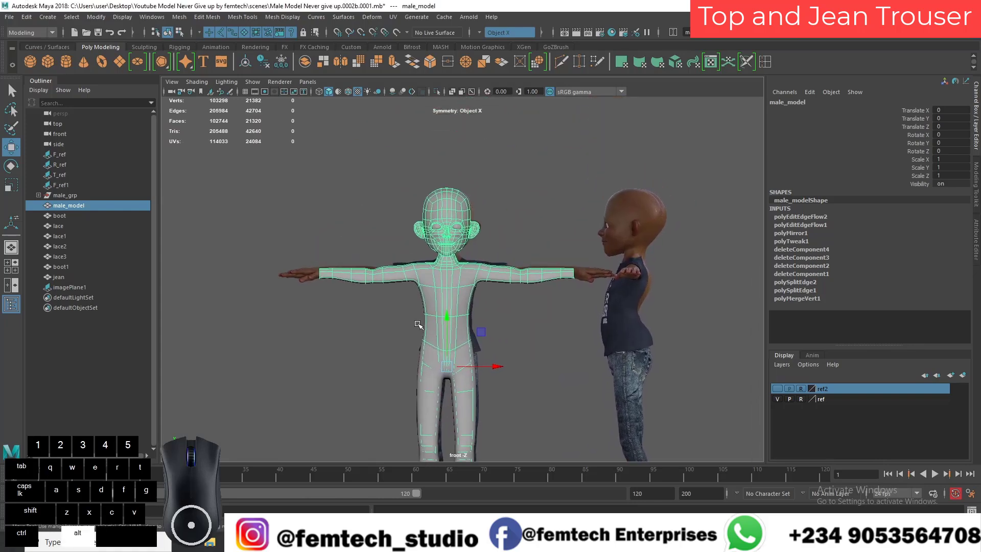
scroll(413, 326, up, 4)
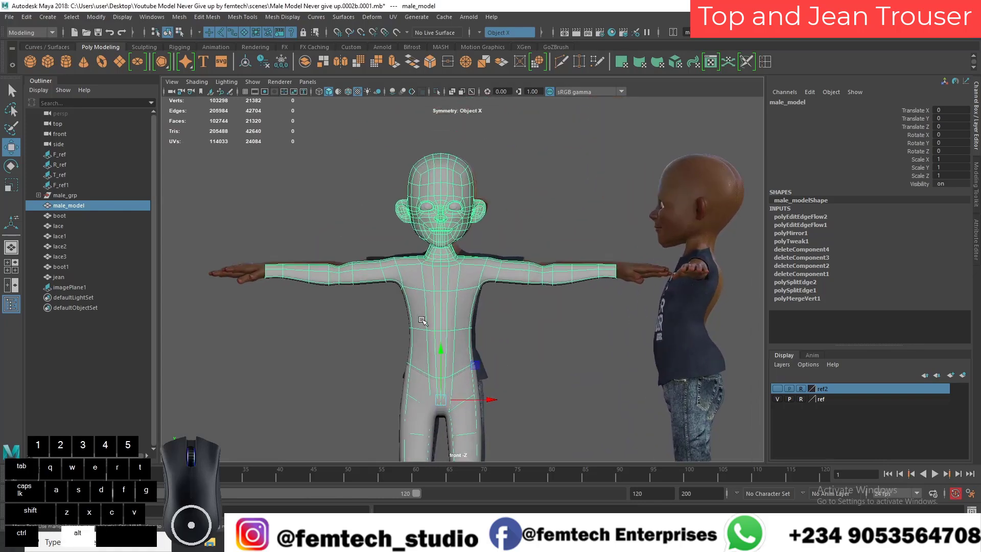
click(503, 276)
click(497, 275)
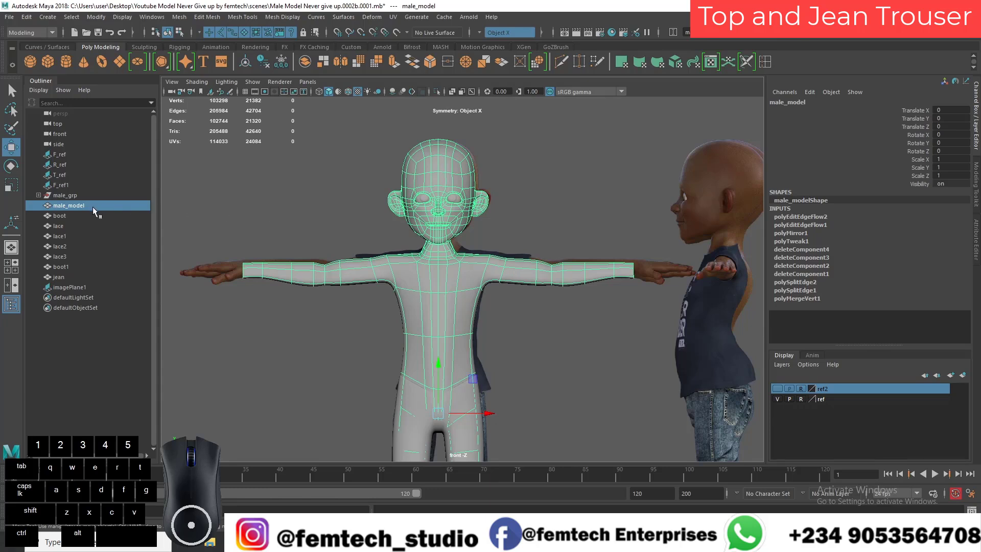
key(ctrl+d)
double_click(72, 298)
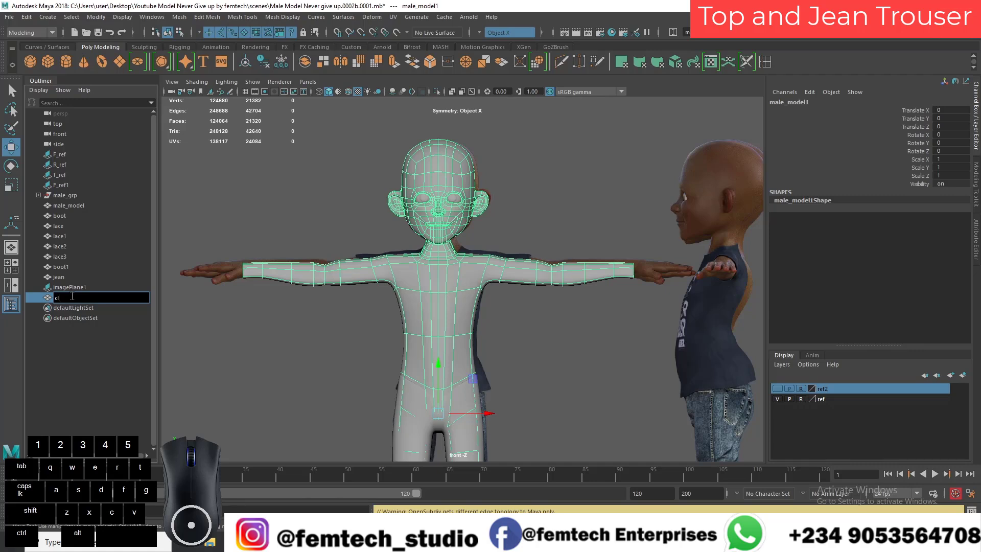
text(top)
key(Return)
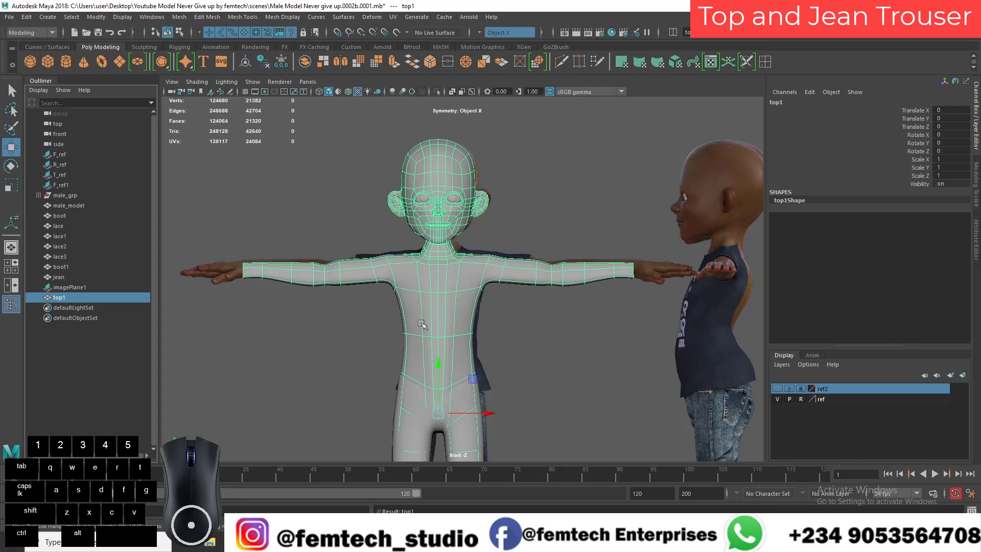
Step: Hide the original male_model and select the duplicated mesh
click(59, 206)
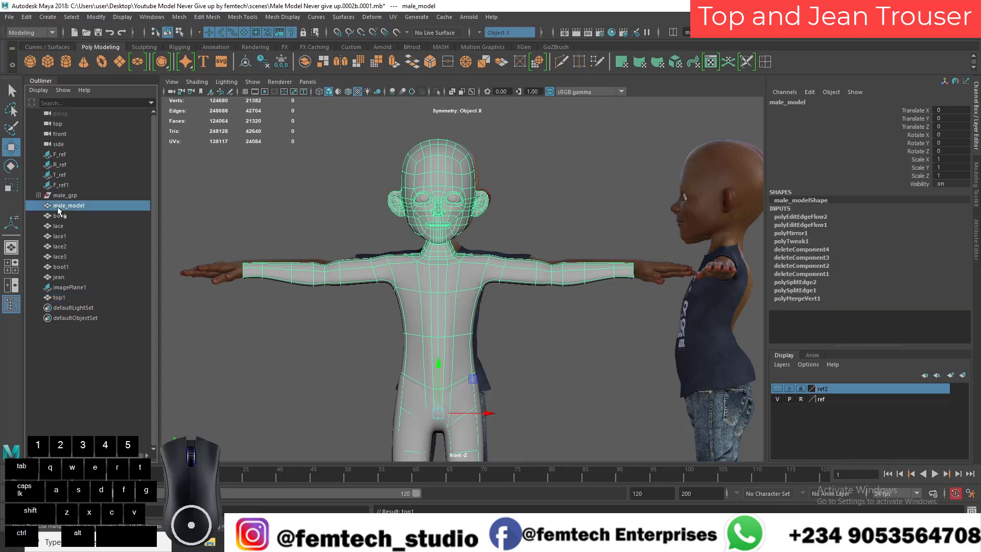
key(ctrl+h)
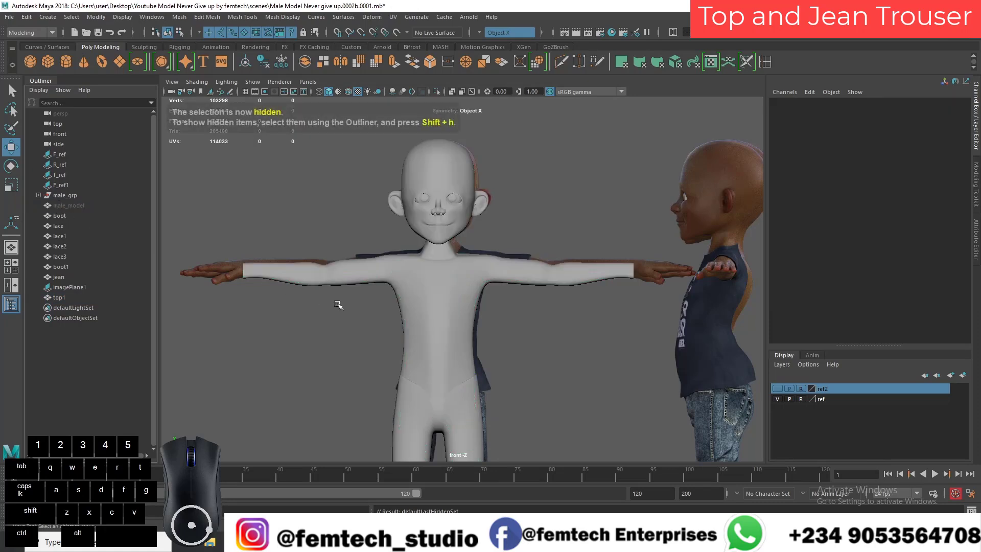
click(452, 335)
scroll(411, 396, down, 1)
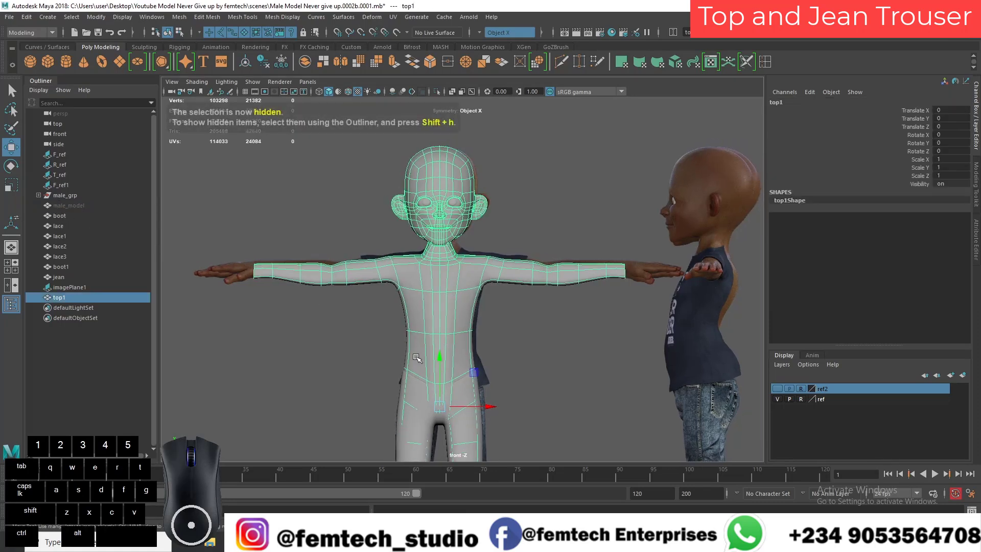
Step: Try to select the torso and upper-arm faces of the duplicated mesh that the shirt covers in the reference
alt+middle_drag(410, 359, 412, 332)
right_drag(411, 331, 411, 275)
click(445, 306)
alt+middle_drag(479, 343, 485, 314)
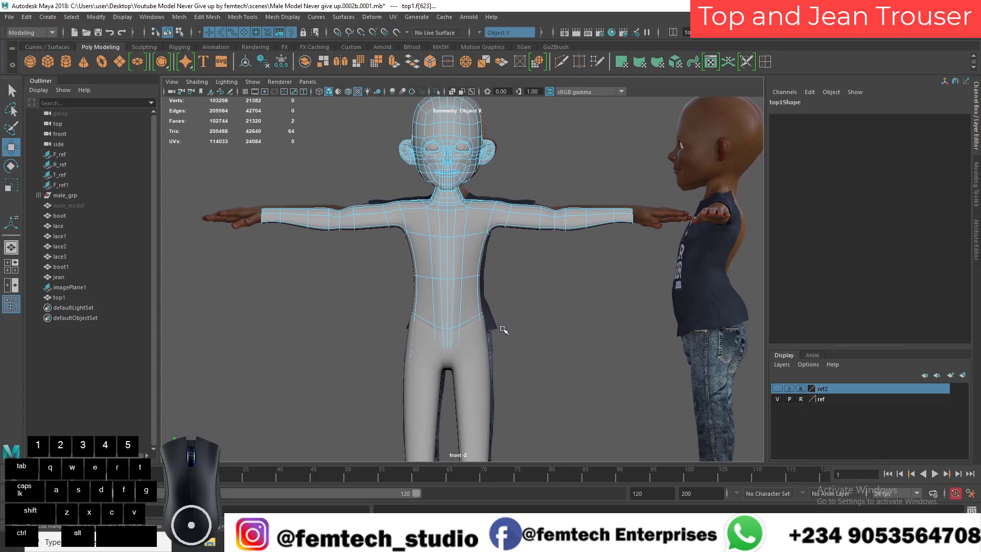
drag(501, 329, 392, 290)
drag(511, 264, 397, 192)
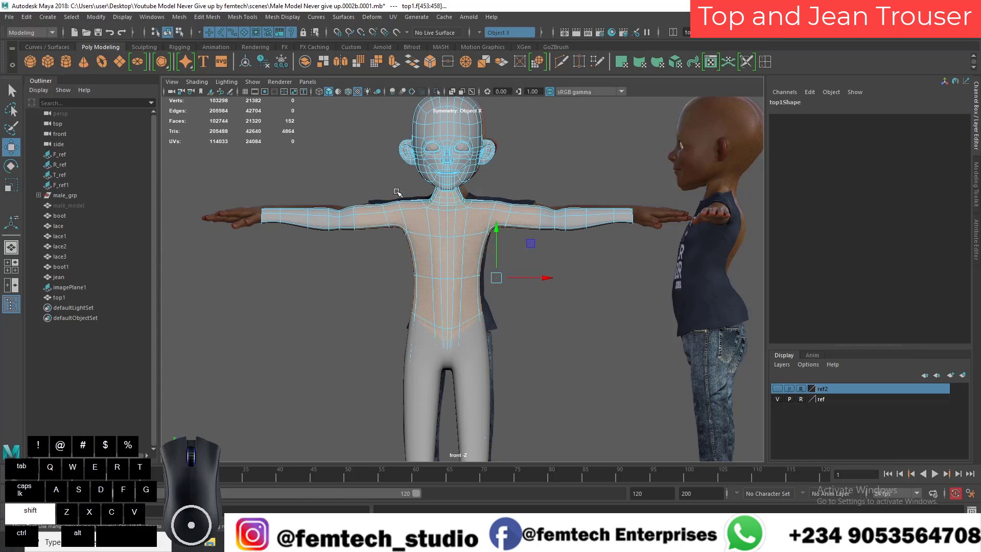
alt+drag(503, 336, 481, 371)
Step: Examine the face selection around the back and neck in the perspective view and clear it
click(12, 250)
alt+drag(412, 303, 327, 324)
scroll(326, 324, up, 5)
alt+drag(404, 347, 313, 314)
scroll(374, 300, up, 3)
alt+middle_drag(375, 300, 372, 377)
alt+right_drag(371, 376, 417, 353)
alt+middle_drag(425, 287, 424, 340)
alt+right_drag(424, 339, 470, 320)
alt+right_drag(413, 312, 448, 301)
alt+drag(450, 292, 434, 237)
alt+middle_drag(434, 238, 433, 276)
alt+right_drag(437, 244, 447, 254)
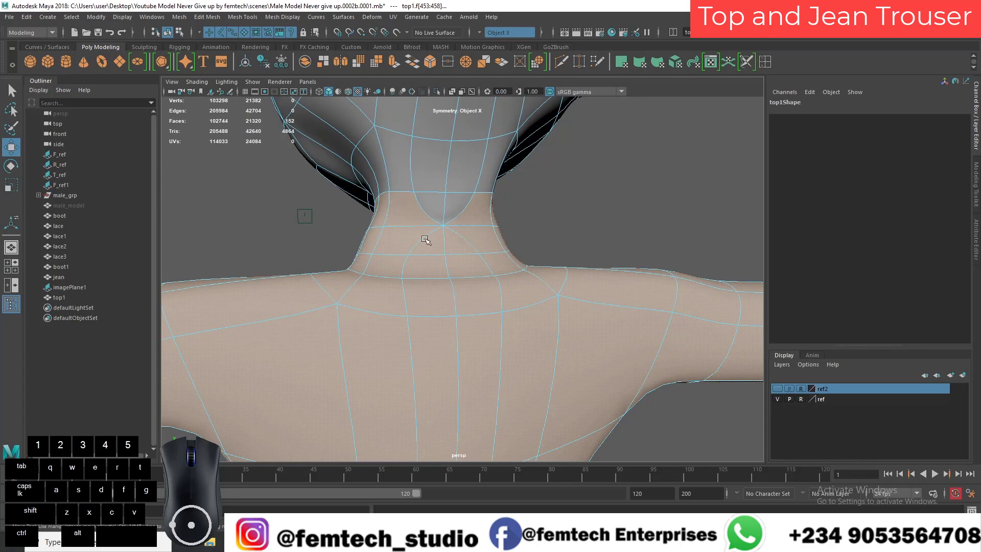
click(332, 237)
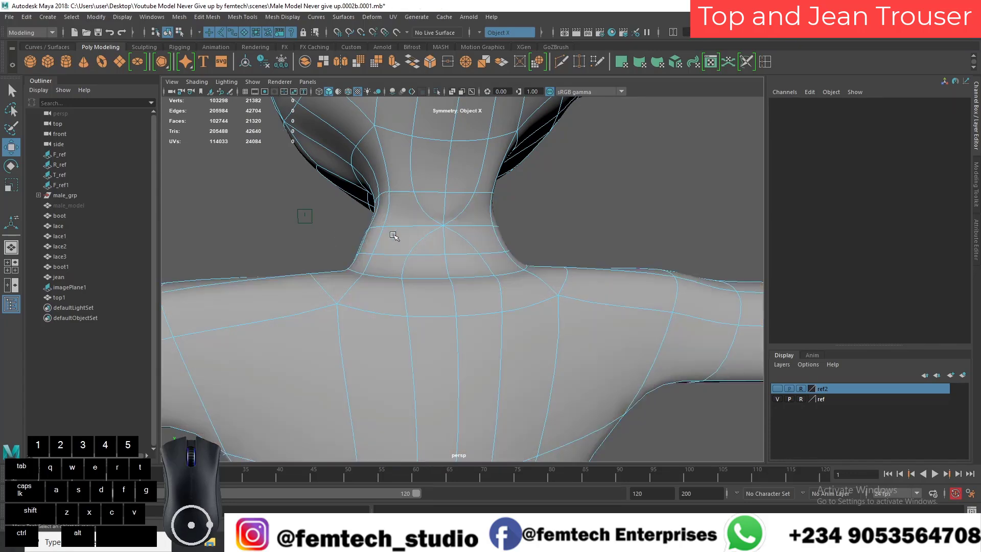
Step: Delete the diagonal edges converging on the back of the neck of the top mesh
right_drag(432, 226, 392, 249)
click(423, 235)
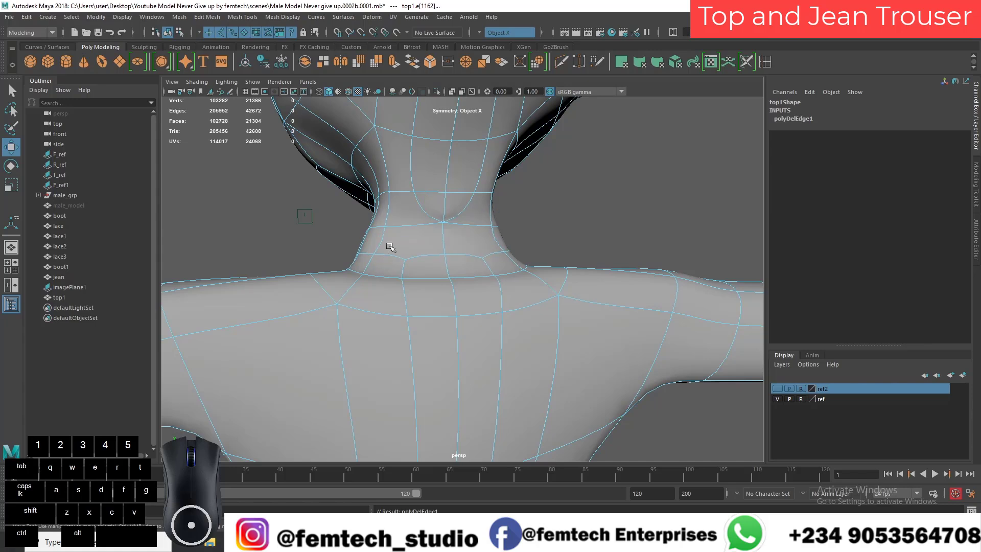
click(423, 212)
shift+right_drag(423, 212, 394, 226)
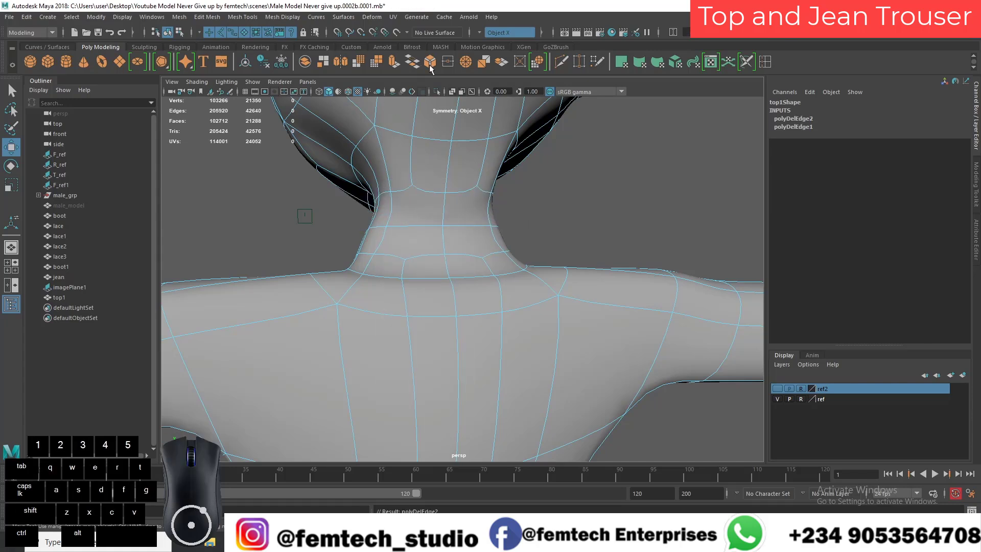
Step: Multi-Cut a symmetric vertical edge down each side of the back of the neck to the row above the shoulders
click(560, 62)
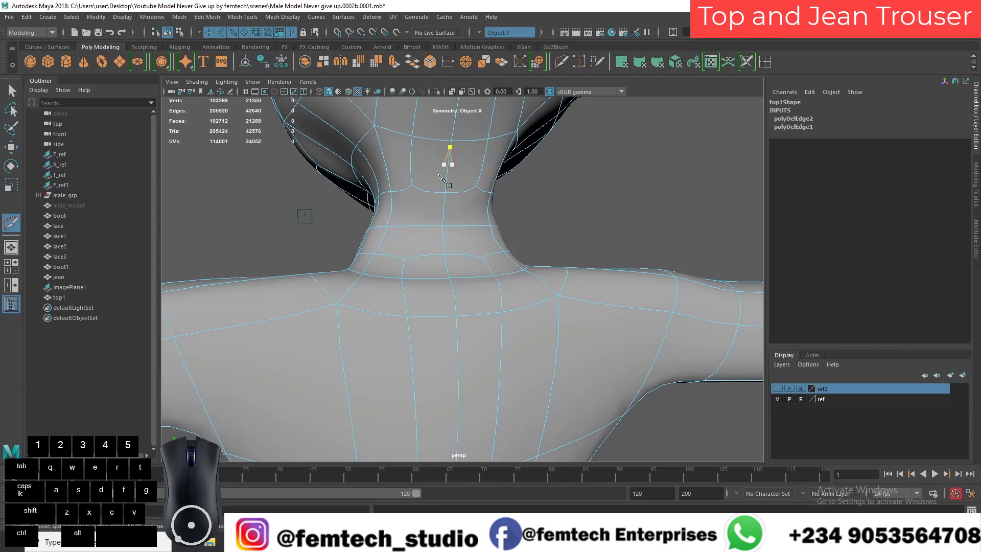
click(407, 195)
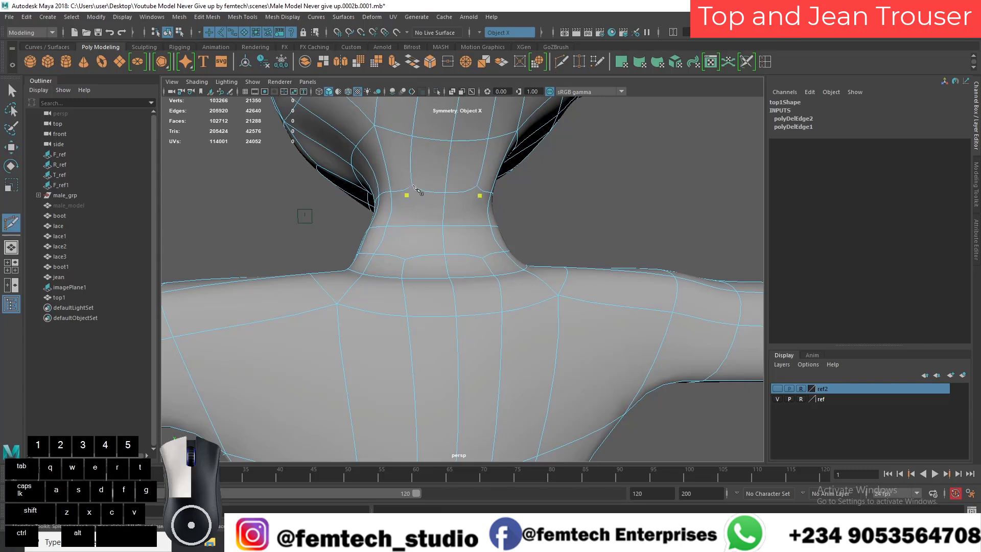
click(406, 260)
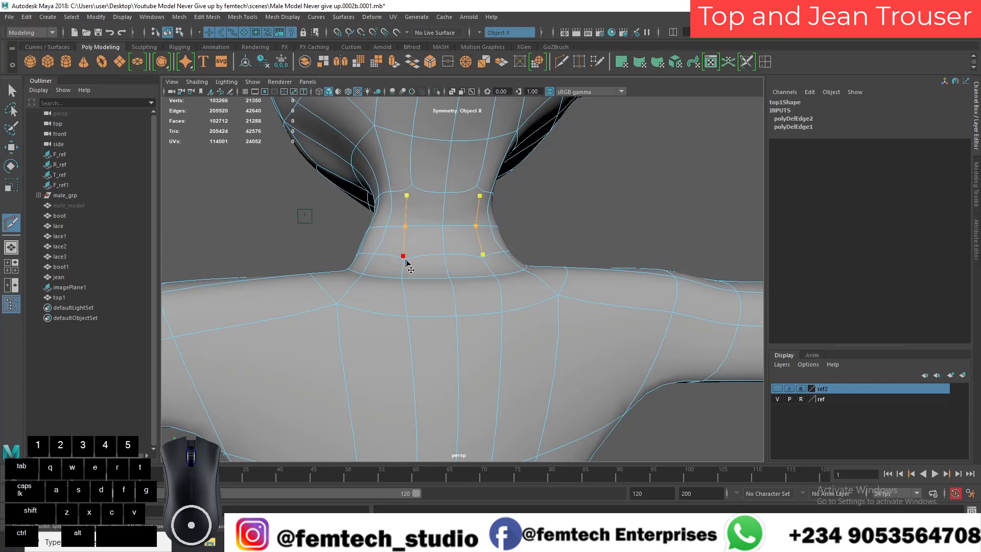
key(q)
Step: Show the front and perspective views together and select the torso and upper-arm faces the shirt covers
alt+drag(405, 258, 601, 294)
right_drag(574, 247, 573, 280)
alt+drag(527, 295, 562, 292)
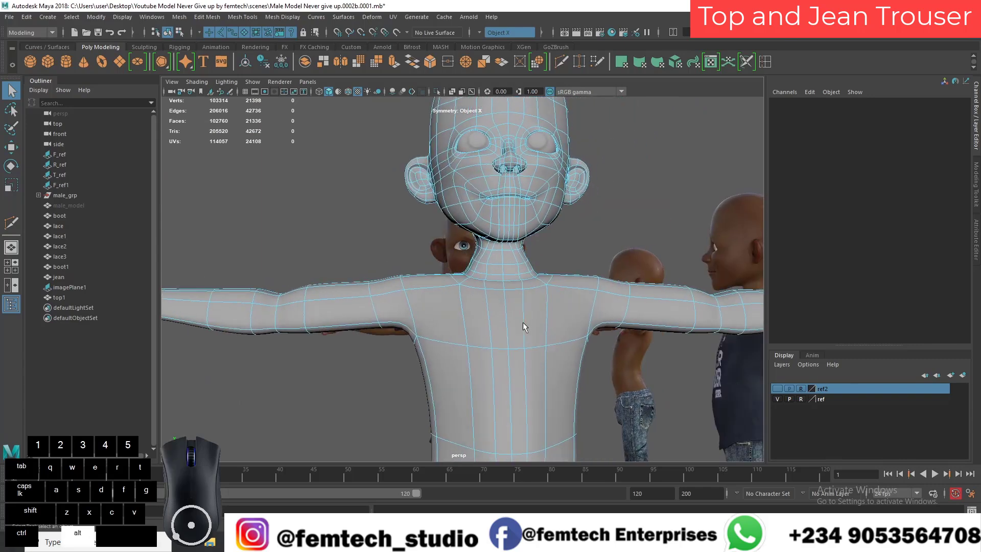
alt+right_drag(527, 318, 451, 294)
alt+middle_drag(434, 310, 415, 261)
alt+drag(398, 276, 431, 322)
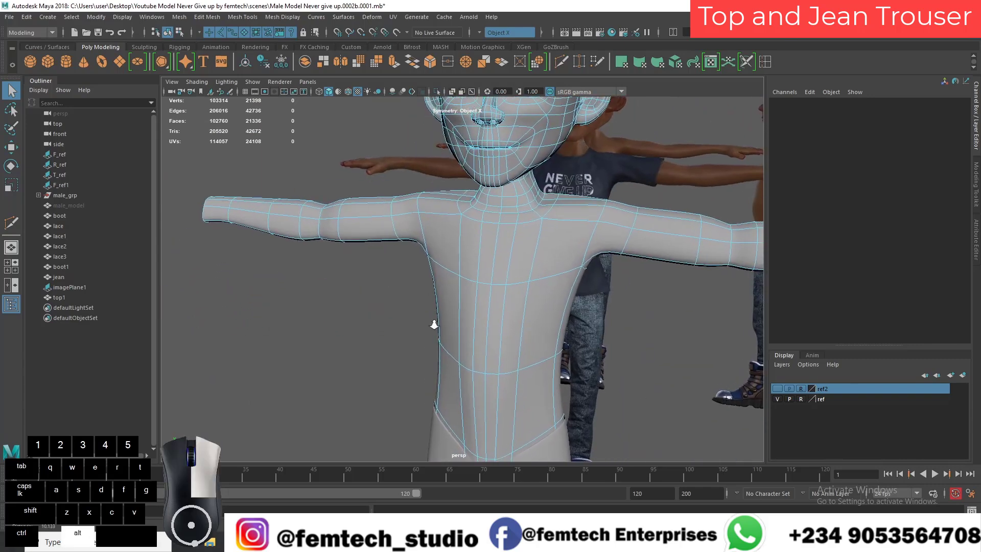
alt+middle_drag(430, 309, 398, 273)
click(18, 282)
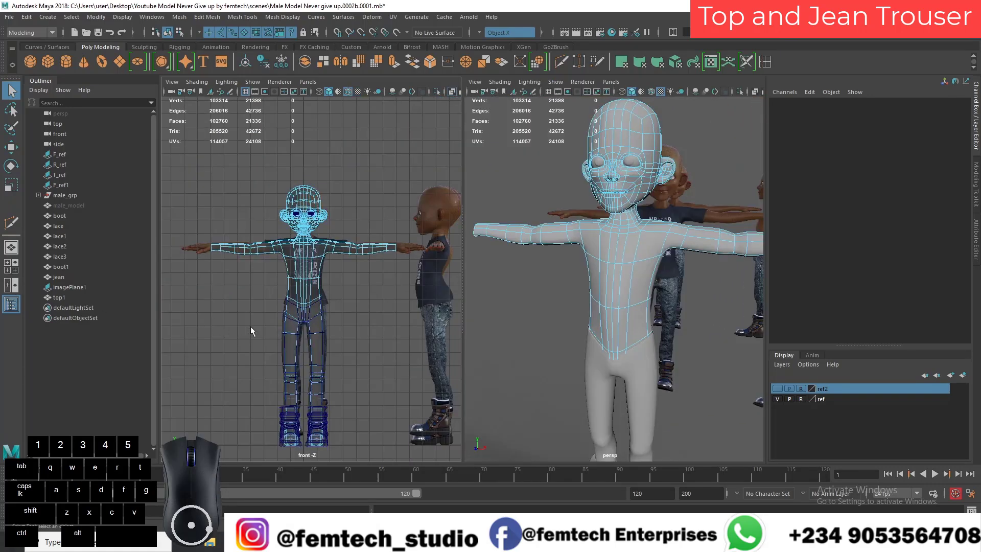
click(352, 298)
drag(270, 238, 232, 195)
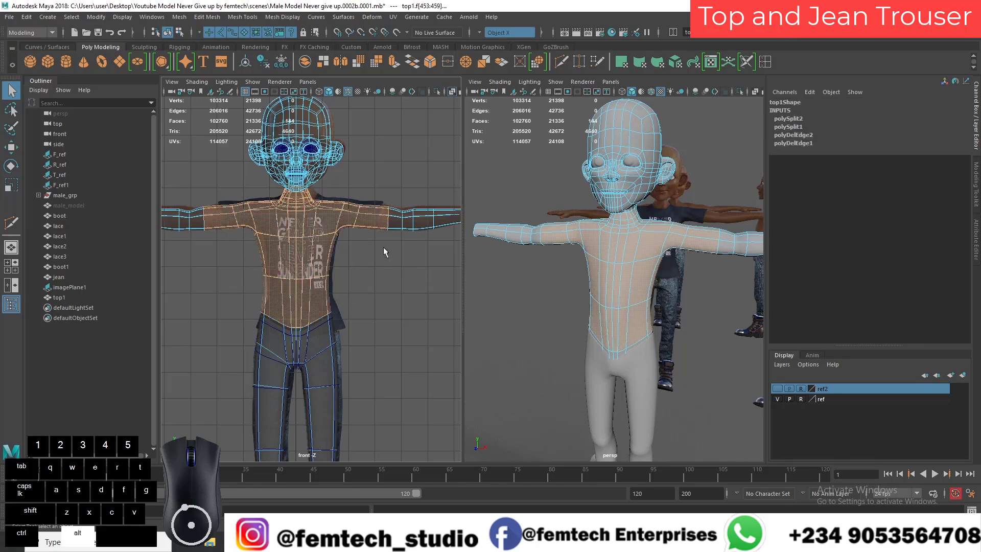
Step: Remove the neck faces from the selection, leaving only the torso and upper arms selected
alt+middle_drag(368, 246, 357, 339)
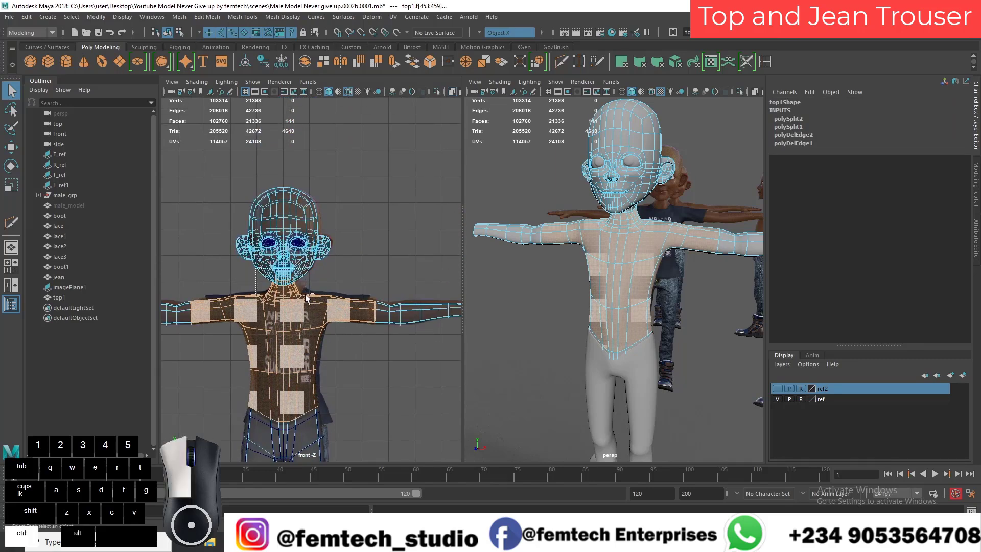
ctrl+drag(310, 291, 308, 294)
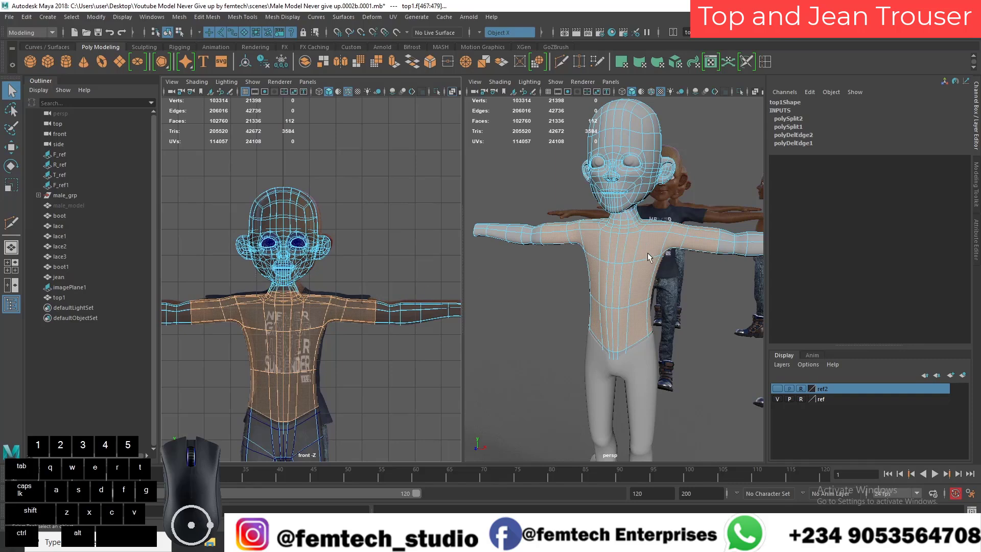
alt+drag(648, 247, 558, 269)
alt+right_drag(558, 269, 602, 307)
alt+middle_drag(602, 307, 508, 338)
alt+drag(508, 338, 607, 301)
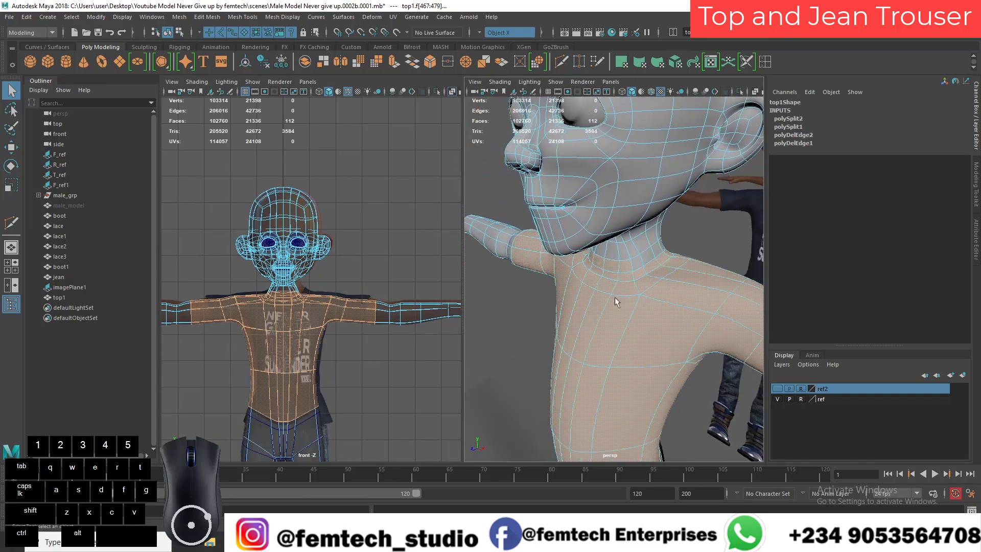
ctrl+click(613, 264)
alt+drag(613, 265, 542, 342)
alt+drag(559, 300, 574, 316)
alt+right_drag(572, 298, 564, 305)
alt+drag(564, 306, 573, 355)
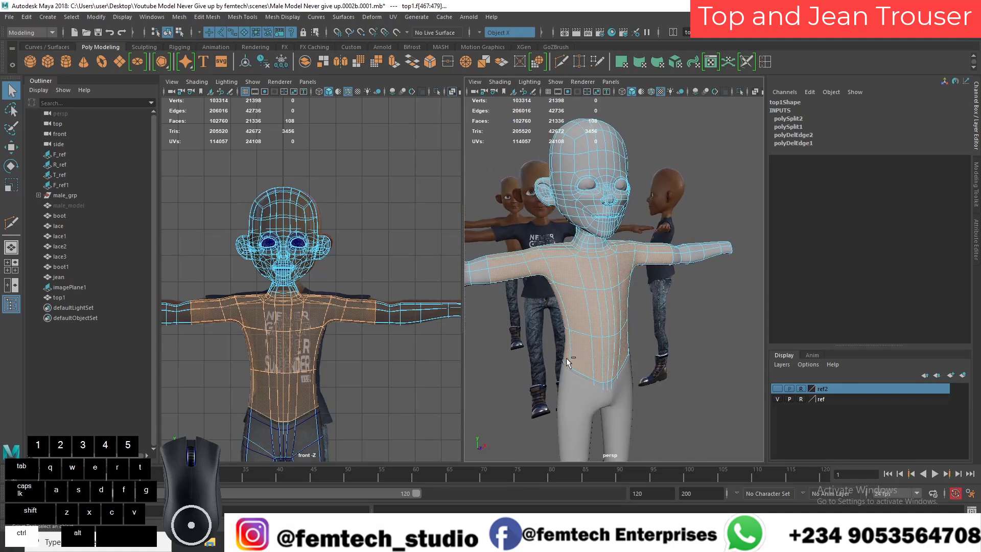
Step: Invert the face selection to the head, forearms and lower body, and detach those faces from the torso
key(shift)
key(ctrl+shift+i)
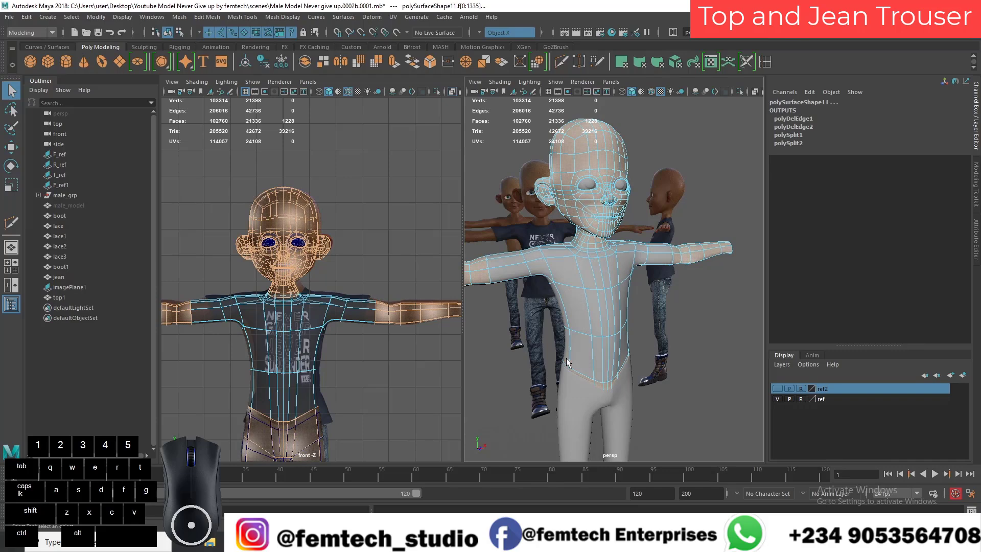
key(Delete)
key(ctrl+z)
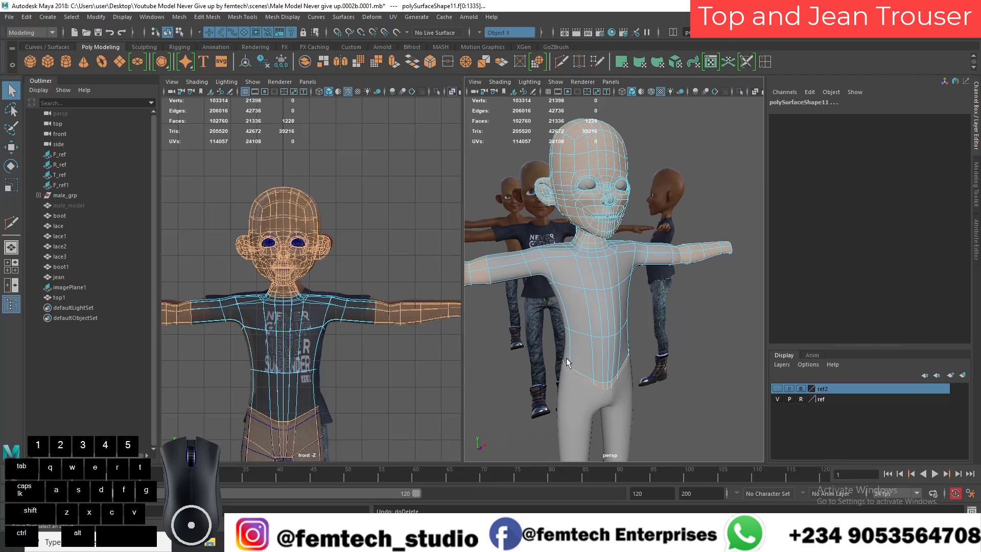
key(shift)
shift+right_click(583, 206)
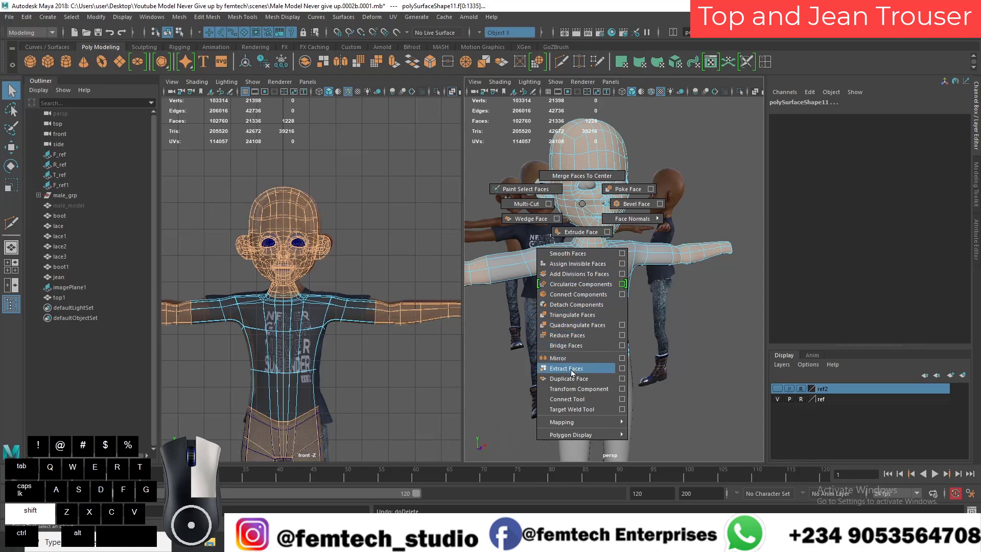
click(577, 305)
mouse_move(587, 299)
alt+mouse_down()
mouse_move(562, 296)
mouse_move(583, 289)
alt+mouse_up()
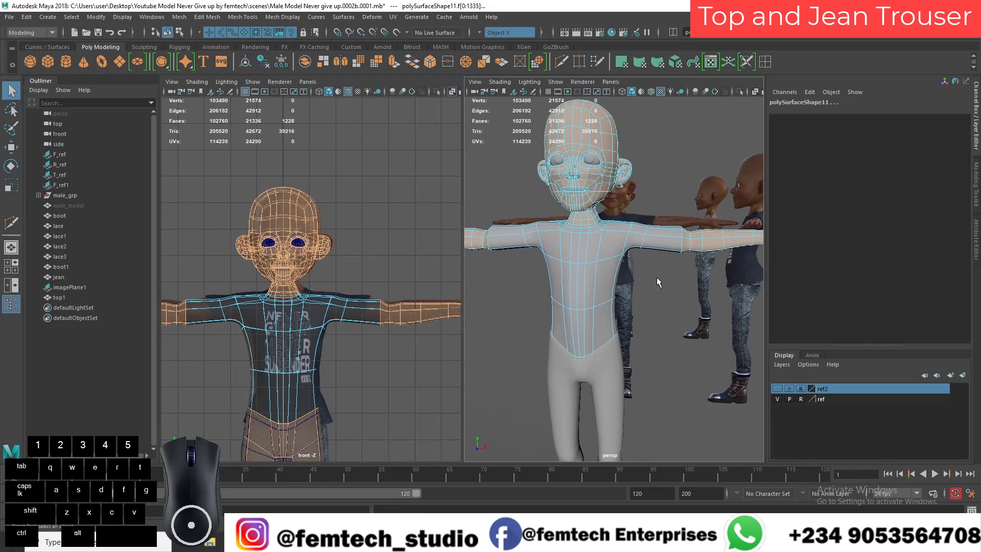
key(Delete)
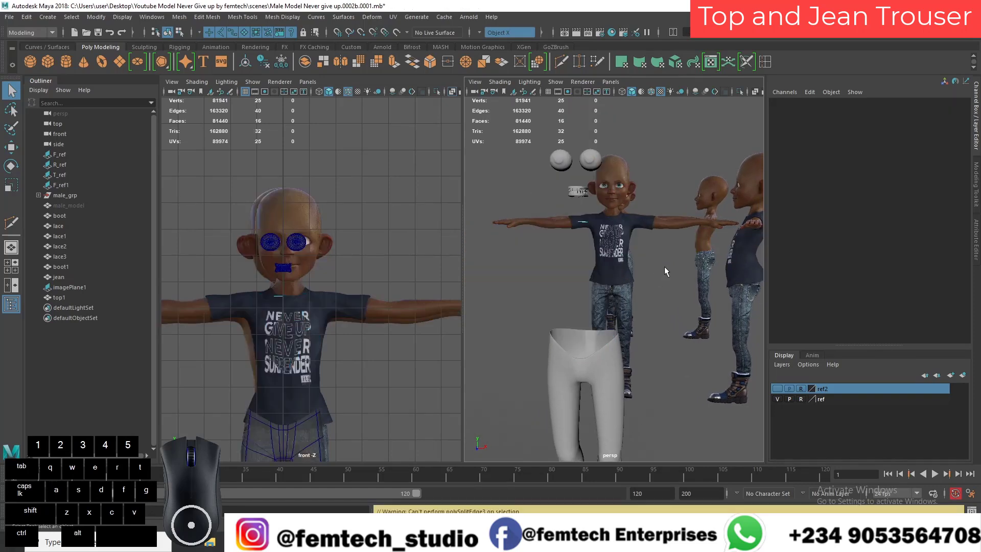
key(ctrl+z)
Step: Delete the detached forearm and head faces from the top mesh
alt+middle_drag(668, 265, 652, 292)
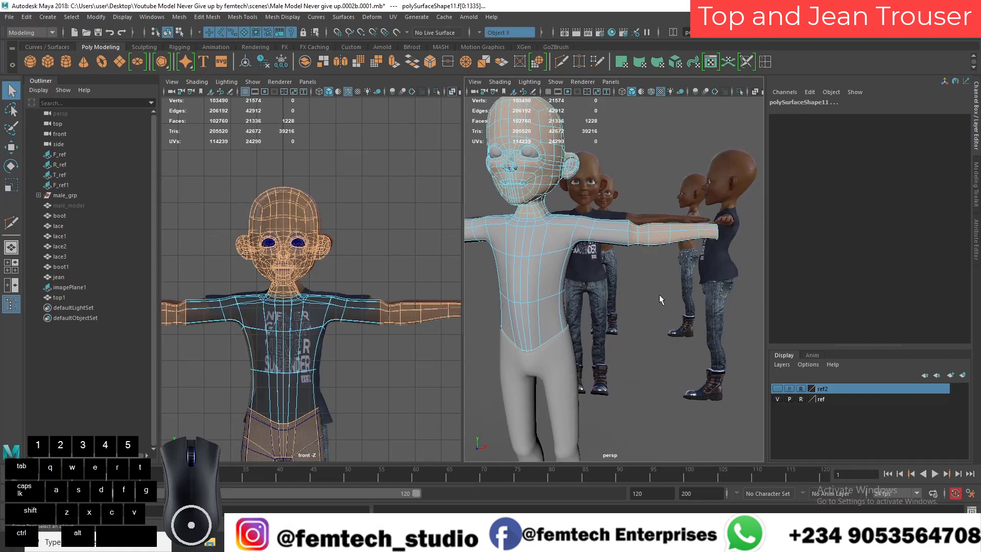
click(652, 293)
right_drag(665, 238, 666, 266)
double_click(668, 233)
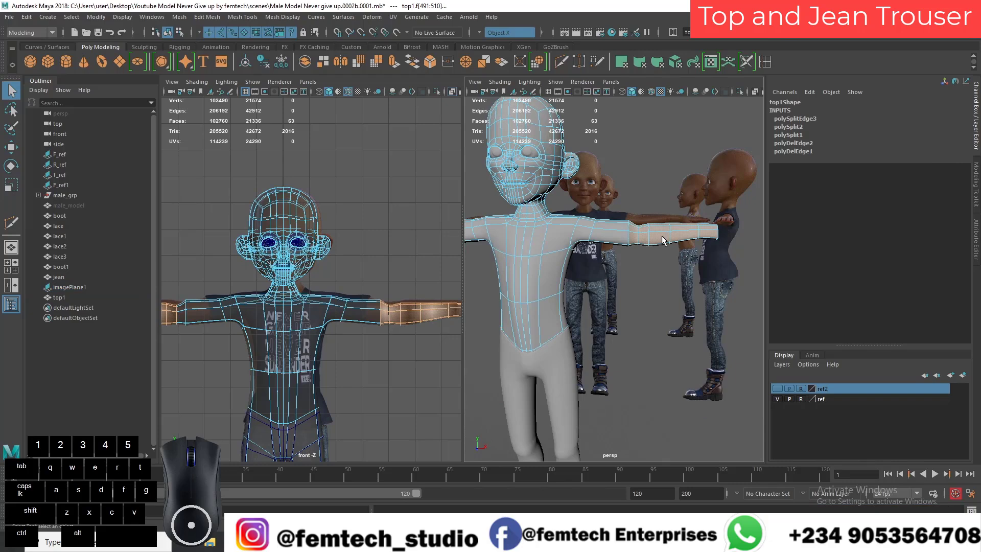
key(Delete)
double_click(544, 178)
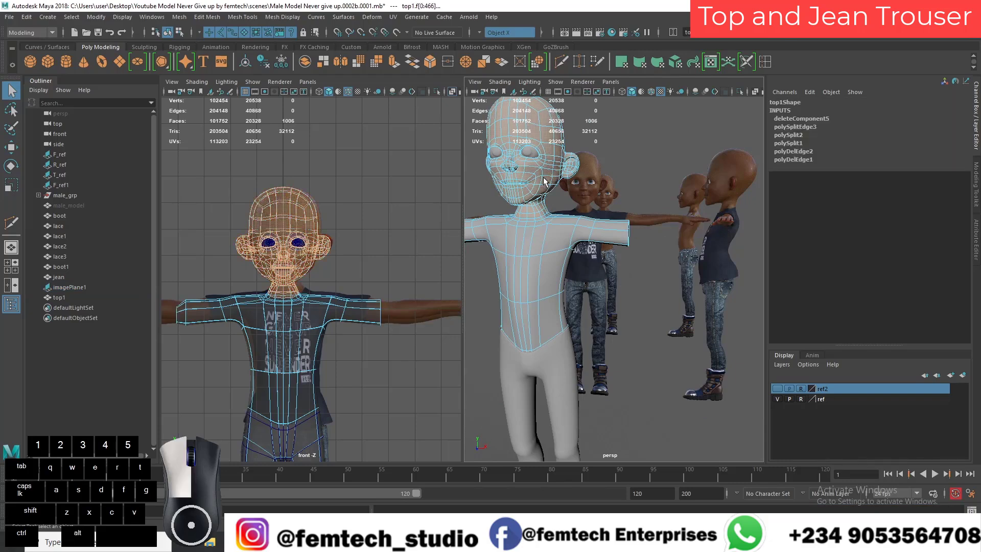
key(Delete)
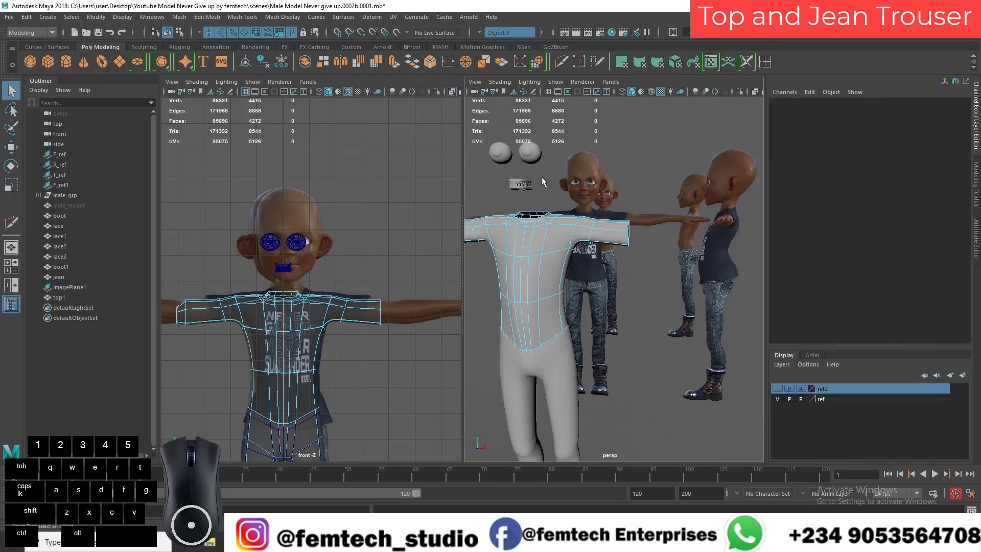
Step: Delete the detached lower-body faces below the waistline of the top mesh
alt+drag(526, 299, 619, 226)
mouse_move(576, 259)
alt+mouse_down()
mouse_move(551, 260)
mouse_move(567, 246)
mouse_move(580, 259)
alt+mouse_up()
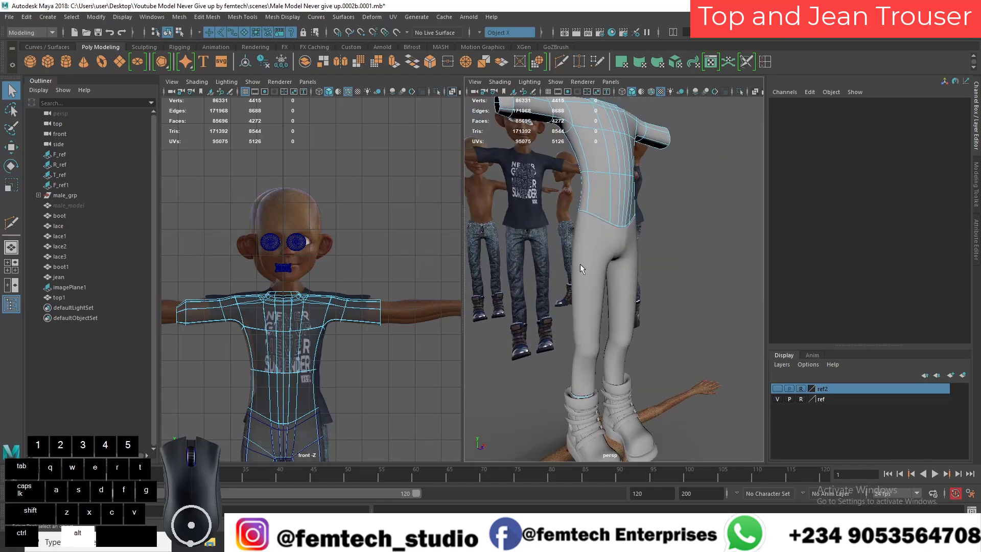
click(584, 264)
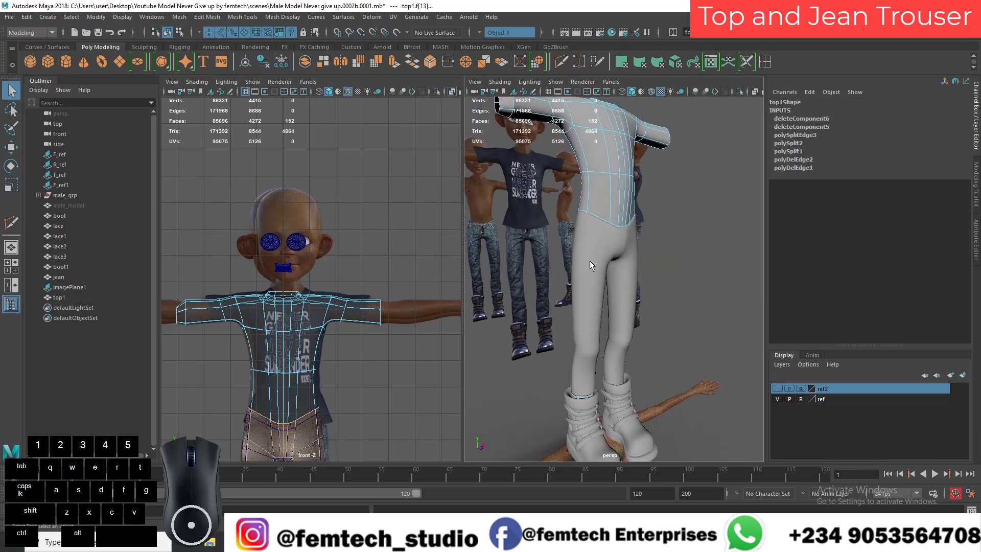
key(Delete)
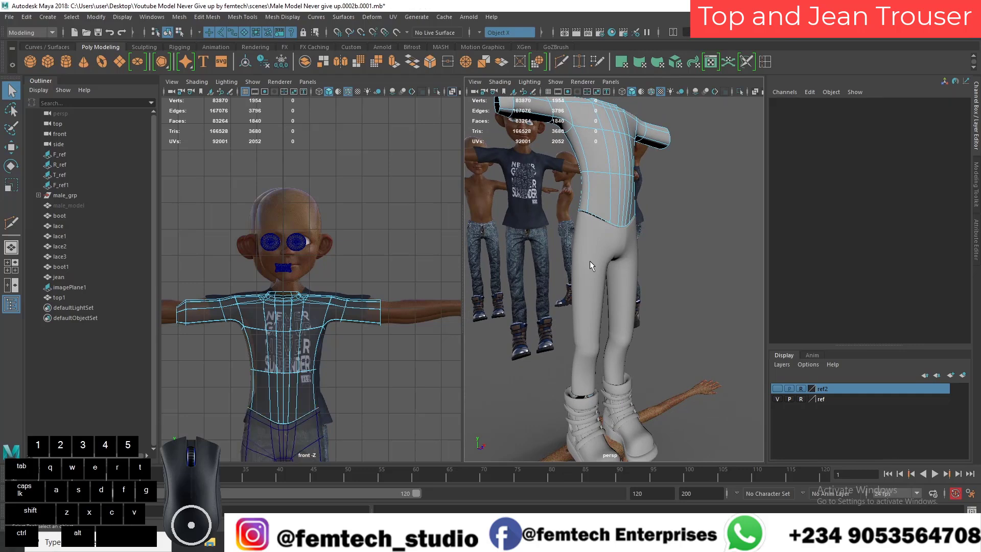
Step: Delete the outermost ring of faces on the character's right sleeve to shorten it
alt+drag(635, 262, 581, 278)
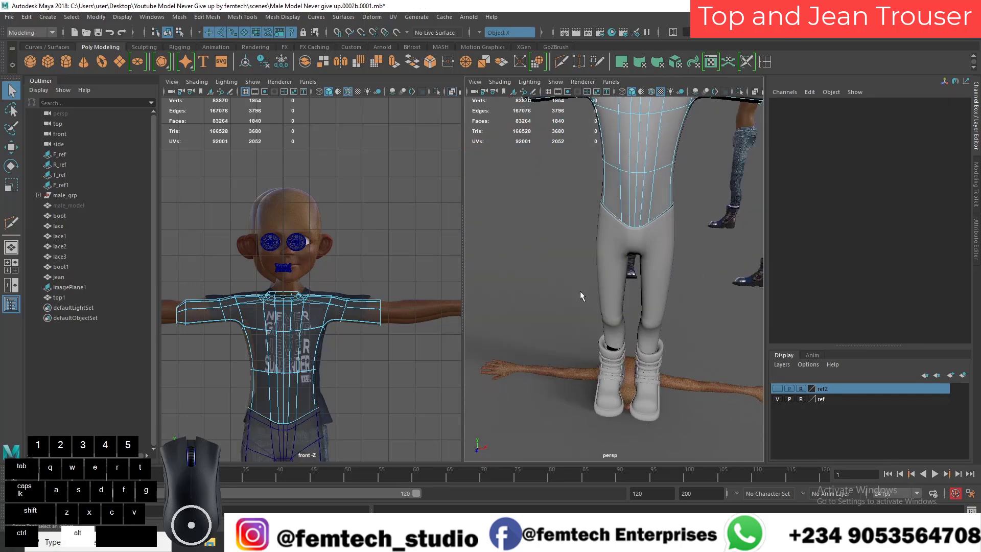
alt+right_drag(580, 278, 573, 237)
alt+middle_drag(574, 238, 580, 310)
alt+drag(580, 310, 615, 280)
alt+right_drag(615, 280, 624, 323)
alt+drag(624, 323, 612, 278)
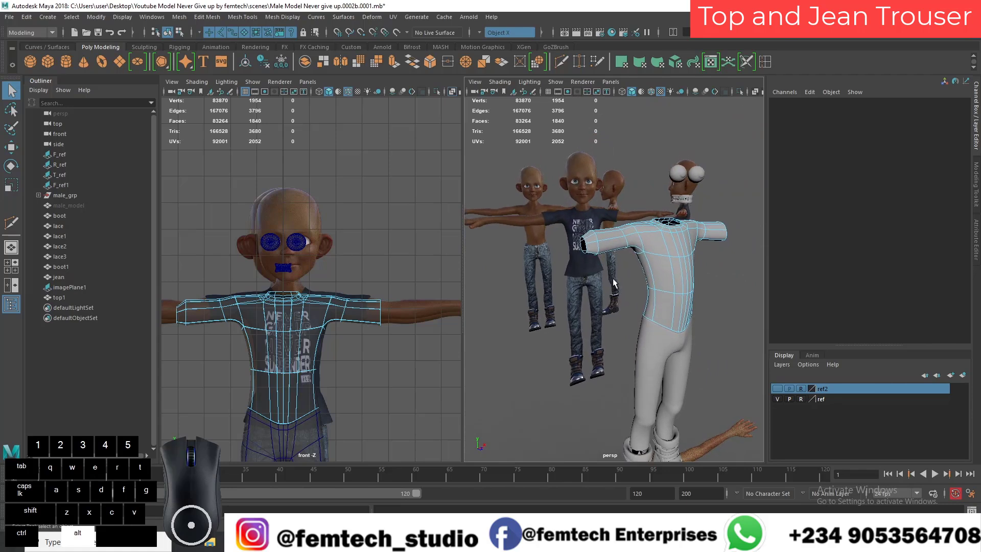
click(596, 249)
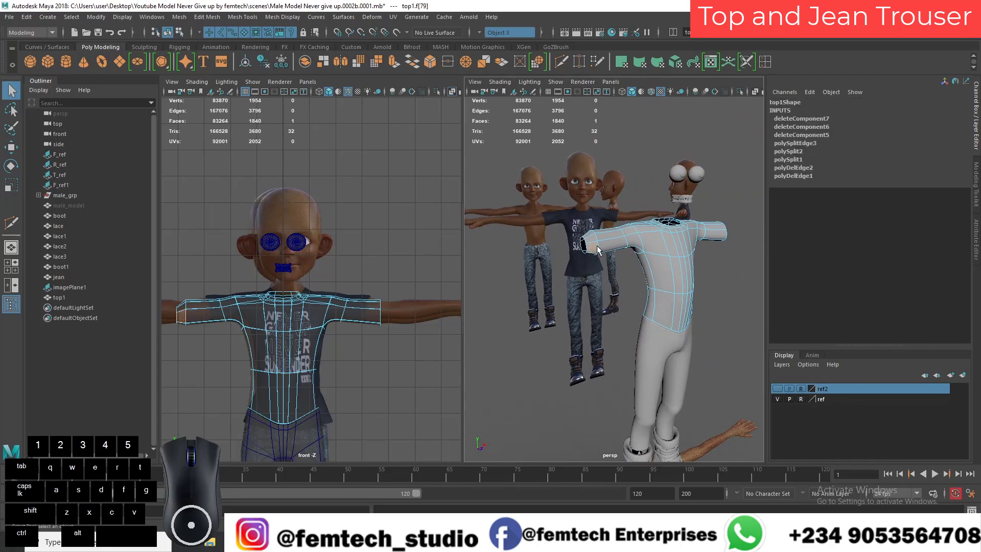
shift+click(592, 244)
key(Delete)
Step: Switch to edge selection and select the border edge loop around the sleeve opening
alt+drag(589, 246, 519, 326)
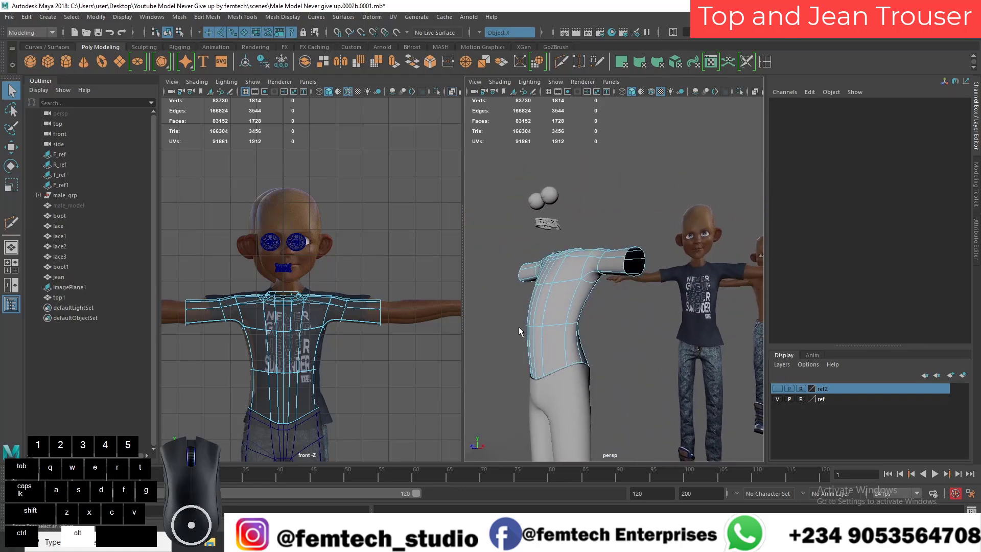
double_click(624, 268)
right_click(621, 248)
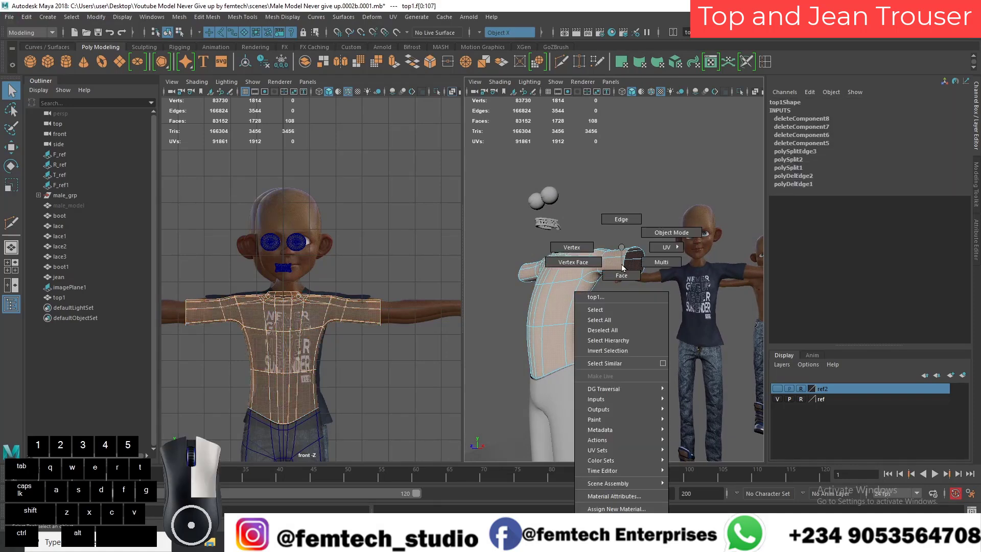
click(621, 219)
double_click(624, 270)
Step: Select the bottom border edge loop of the top and scale it vertically into a flat, level hem
alt+drag(620, 286, 514, 351)
alt+right_drag(514, 352, 523, 374)
alt+drag(523, 375, 625, 292)
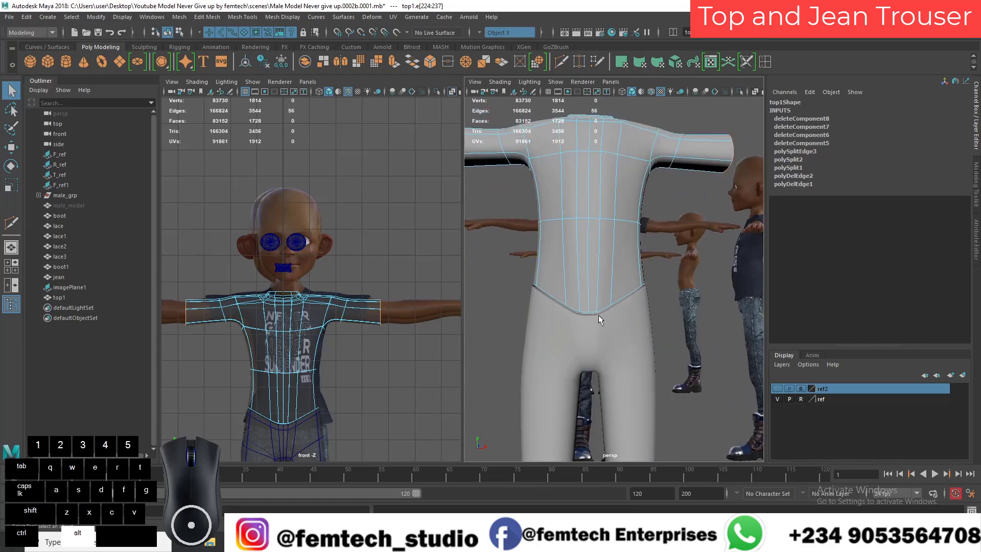
scroll(599, 315, down, 5)
alt+right_drag(610, 306, 608, 303)
alt+middle_drag(608, 302, 590, 312)
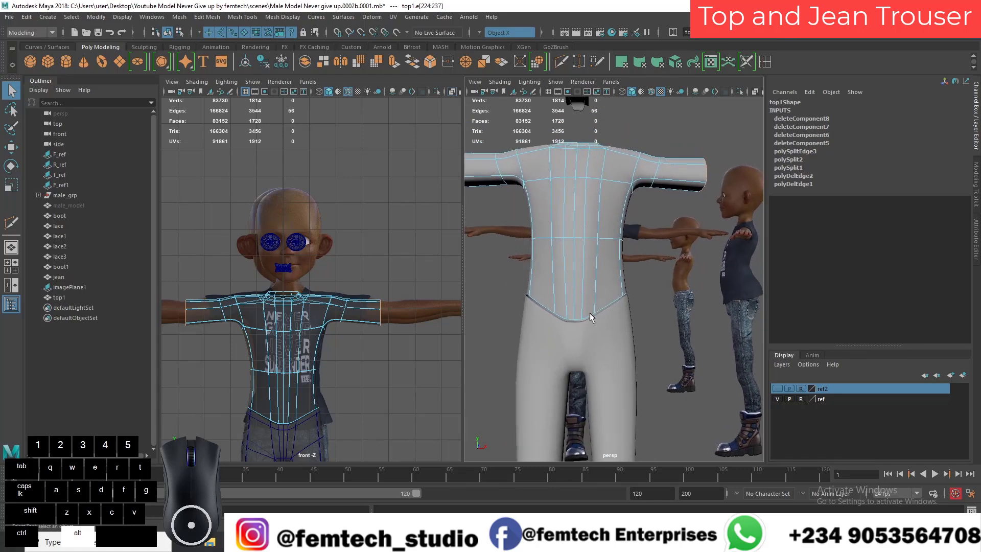
double_click(580, 318)
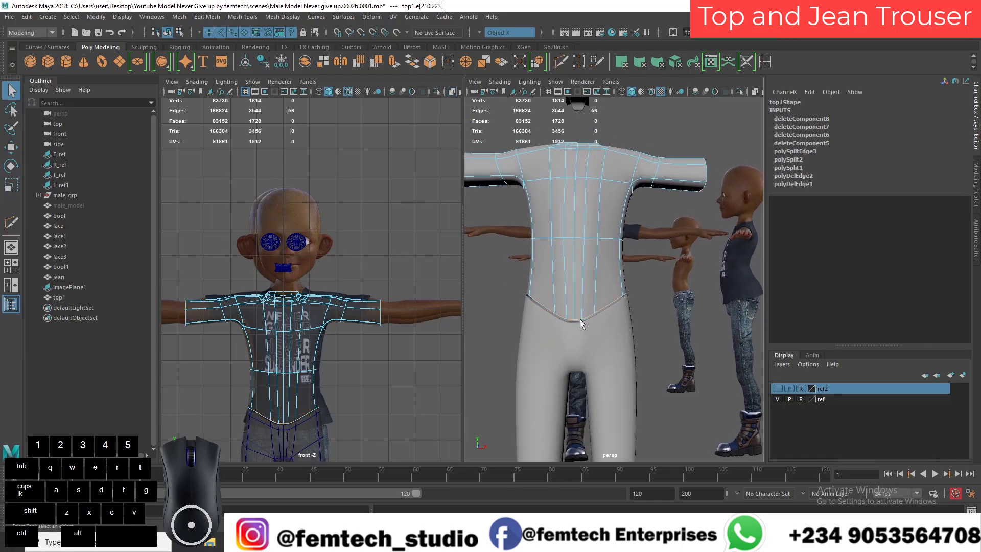
key(r)
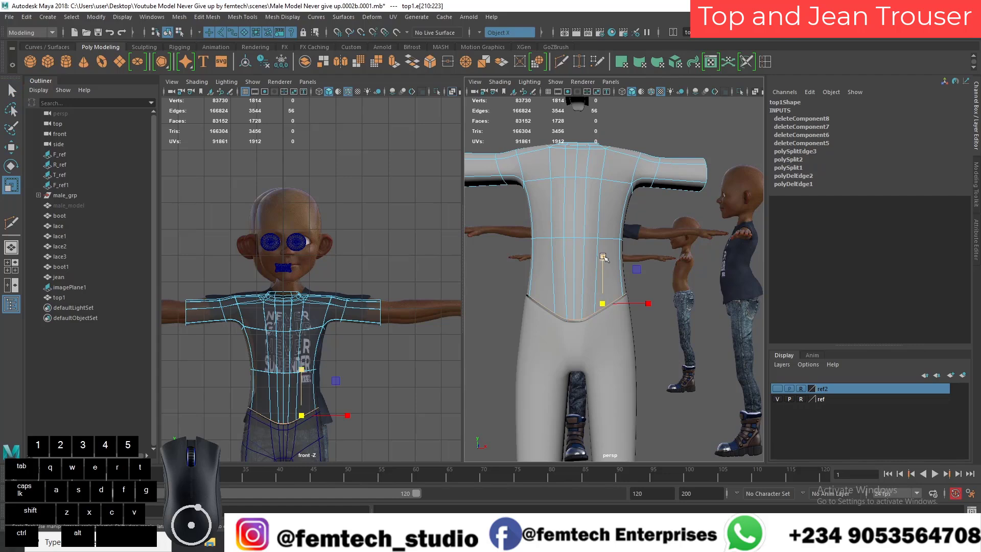
drag(604, 259, 577, 386)
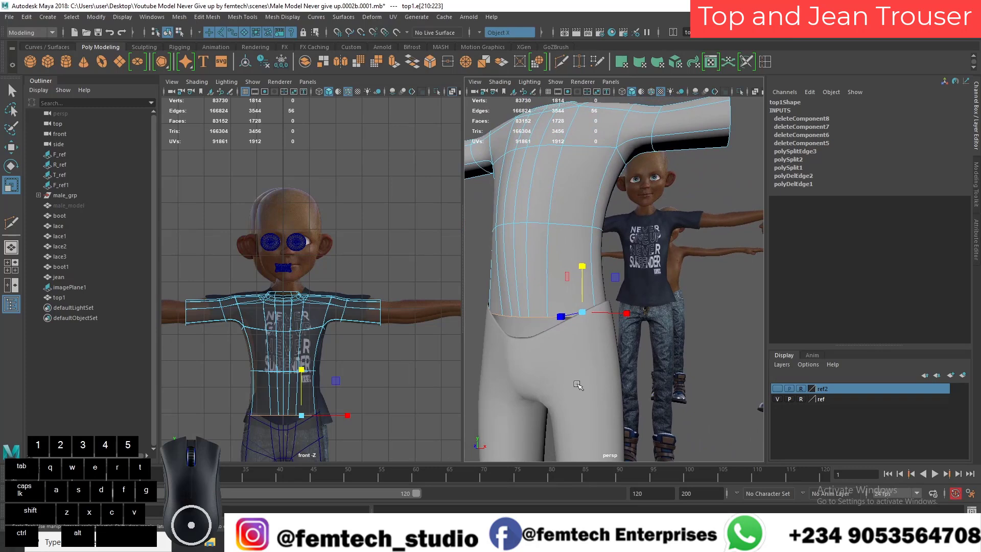
Step: Move the top's bottom edge loop down over the jean's waist and return to object mode
key(w)
drag(583, 281, 571, 325)
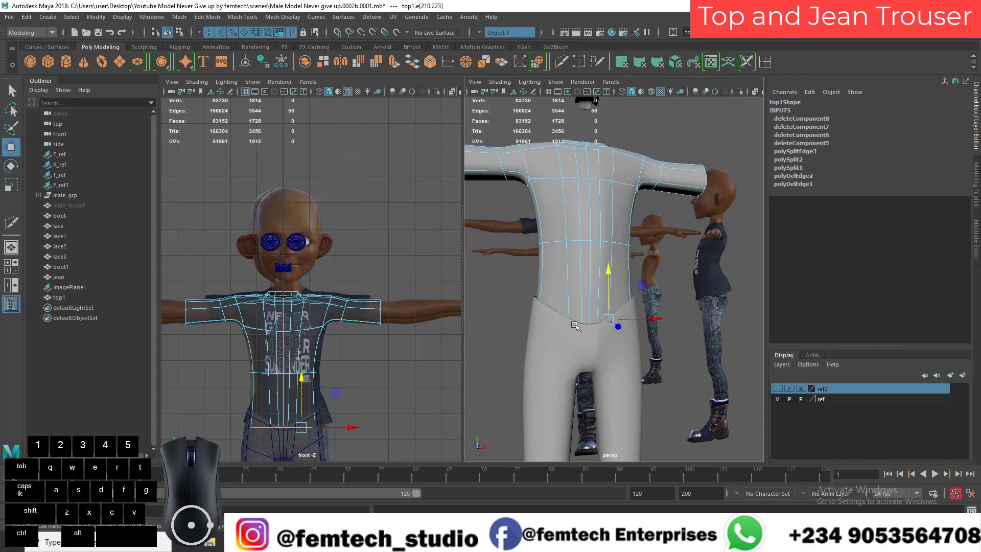
key(r)
drag(643, 320, 574, 286)
key(ctrl+z)
right_click(579, 247)
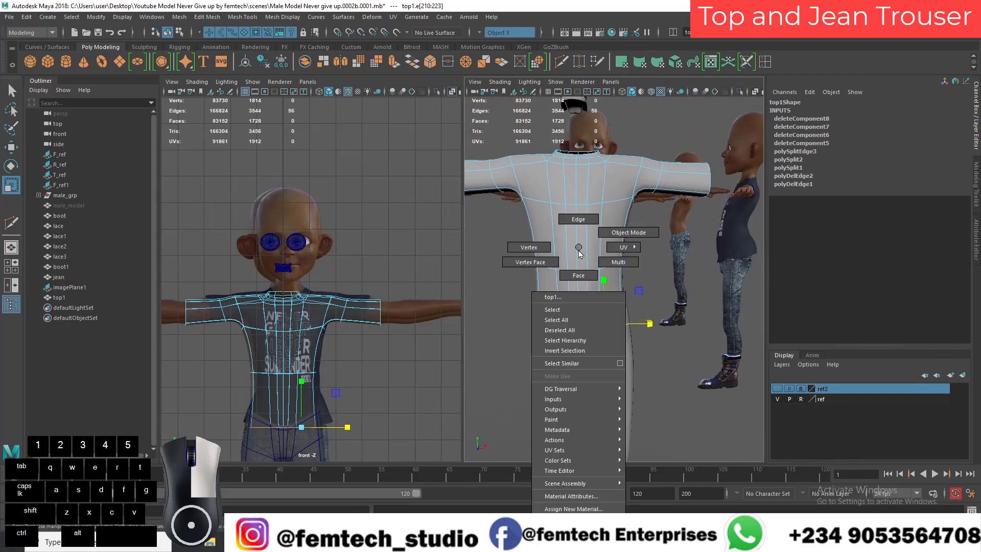
click(606, 233)
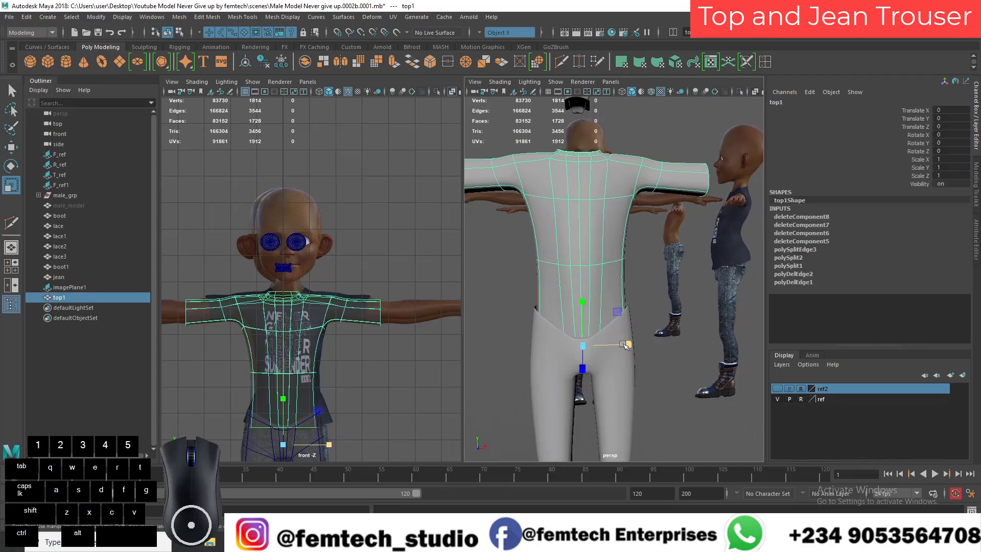
Step: Select all faces of the top mesh and extrude them outward with a Local Translate Z of 0.155
alt+drag(624, 346, 618, 299)
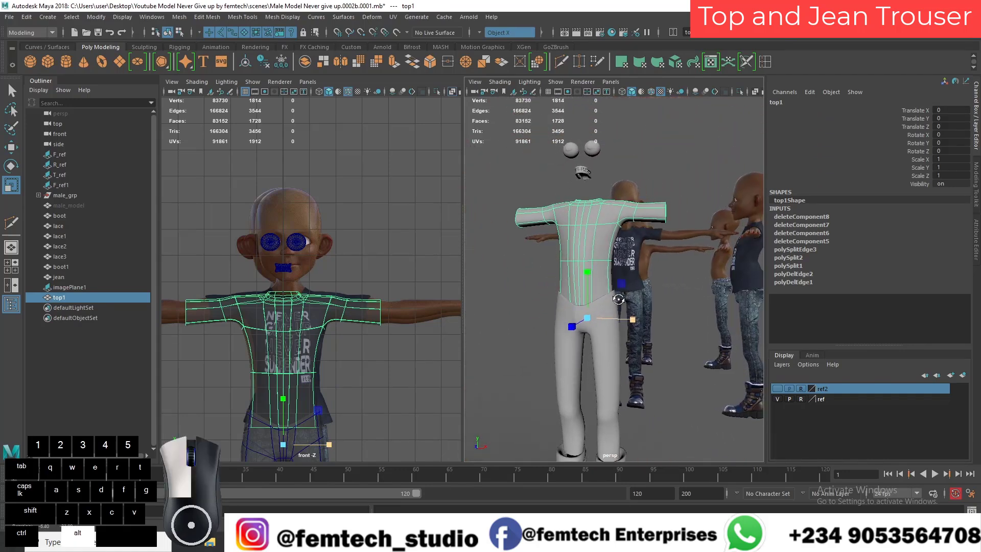
alt+scroll(617, 300, up, 3)
mouse_move(604, 336)
alt+mouse_down()
mouse_move(596, 327)
mouse_move(611, 326)
mouse_move(585, 338)
alt+mouse_up()
alt+right_drag(582, 342, 593, 340)
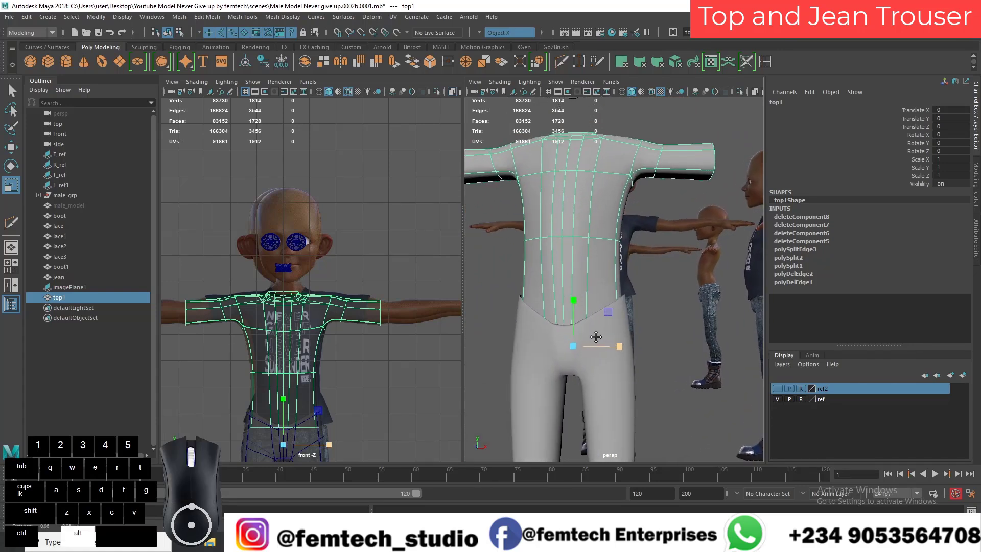
alt+middle_drag(594, 340, 614, 321)
alt+drag(614, 321, 595, 332)
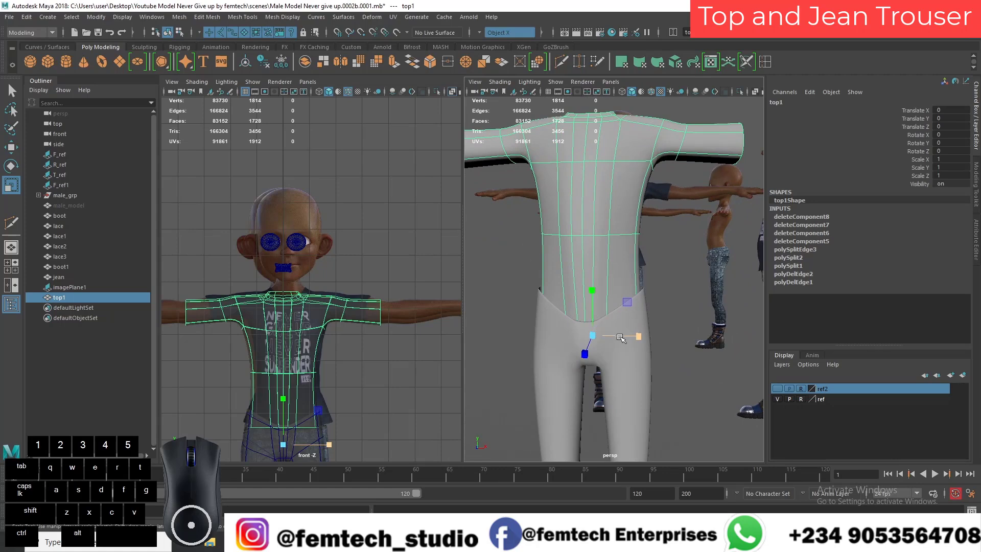
right_drag(609, 231, 614, 258)
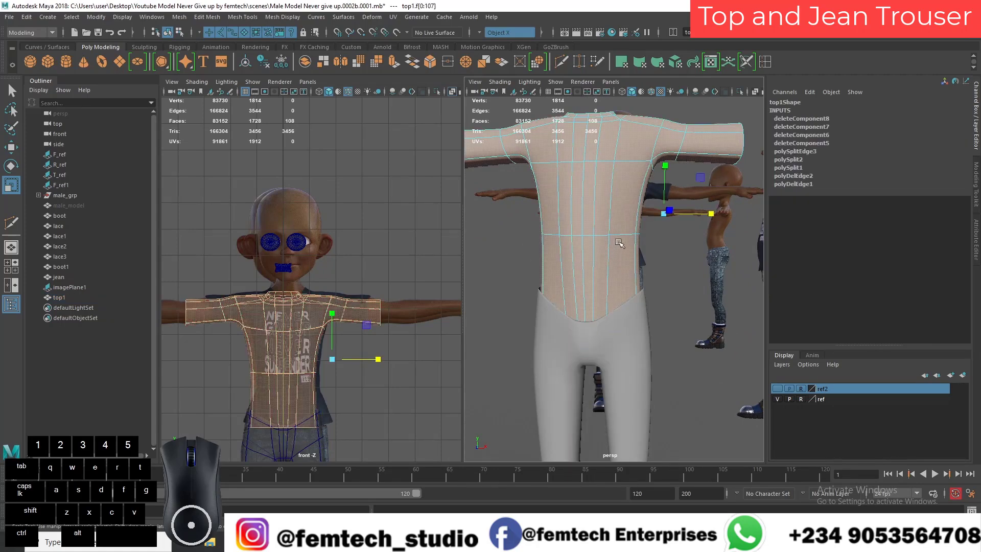
key(ctrl+e)
alt+drag(603, 267, 618, 329)
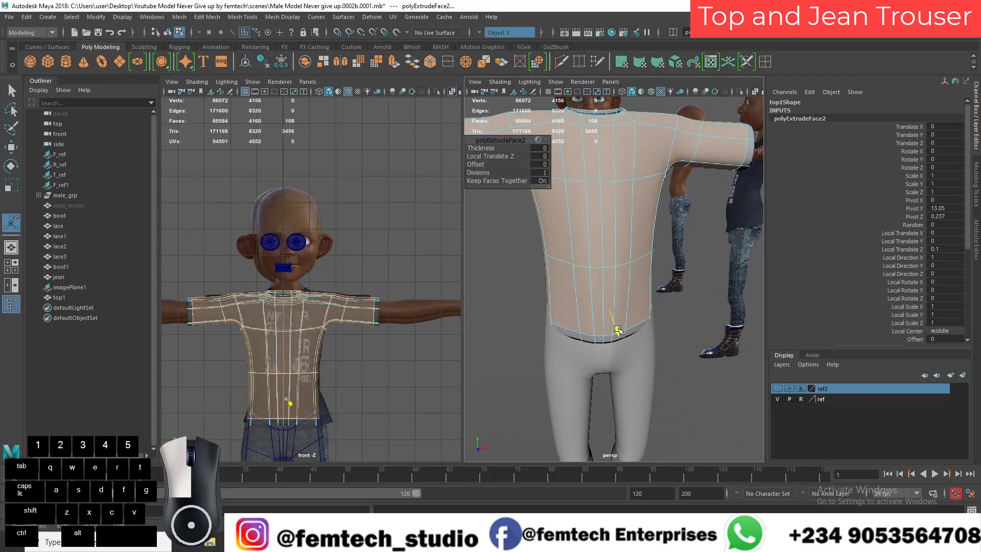
mouse_move(620, 331)
mouse_down()
mouse_move(646, 317)
mouse_move(603, 301)
mouse_move(635, 318)
mouse_up()
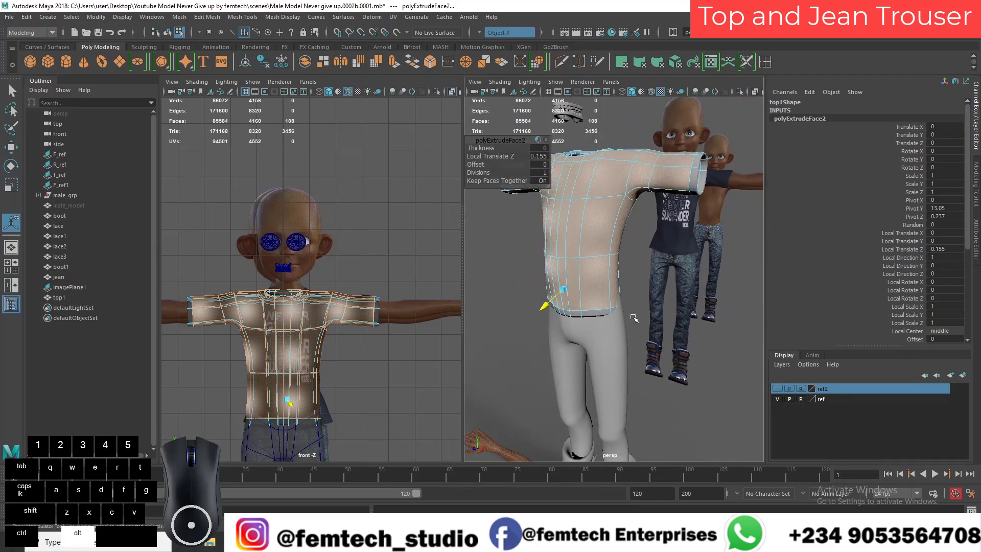
Step: Unhide the male_model body mesh and reselect top1 with its extrusion settings available
click(79, 206)
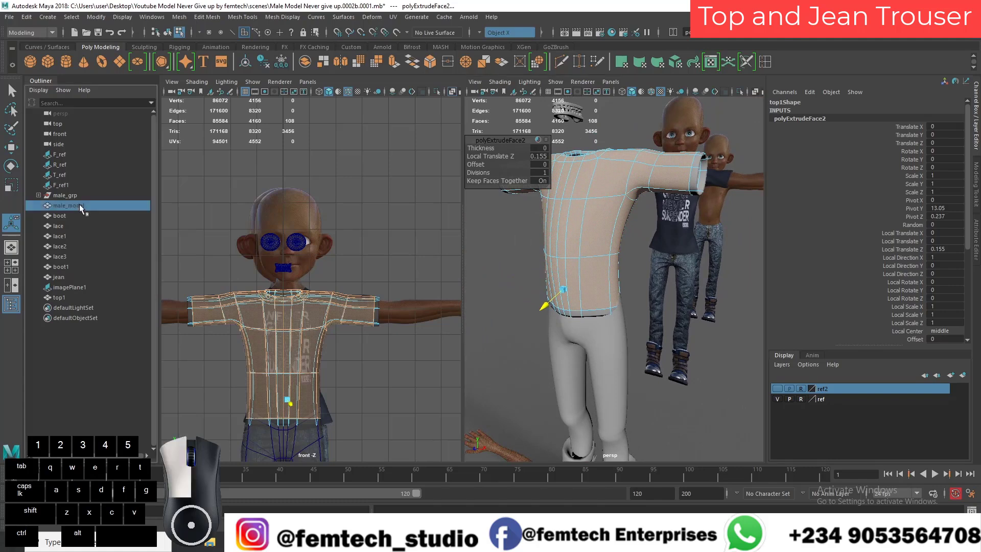
key(shift+h)
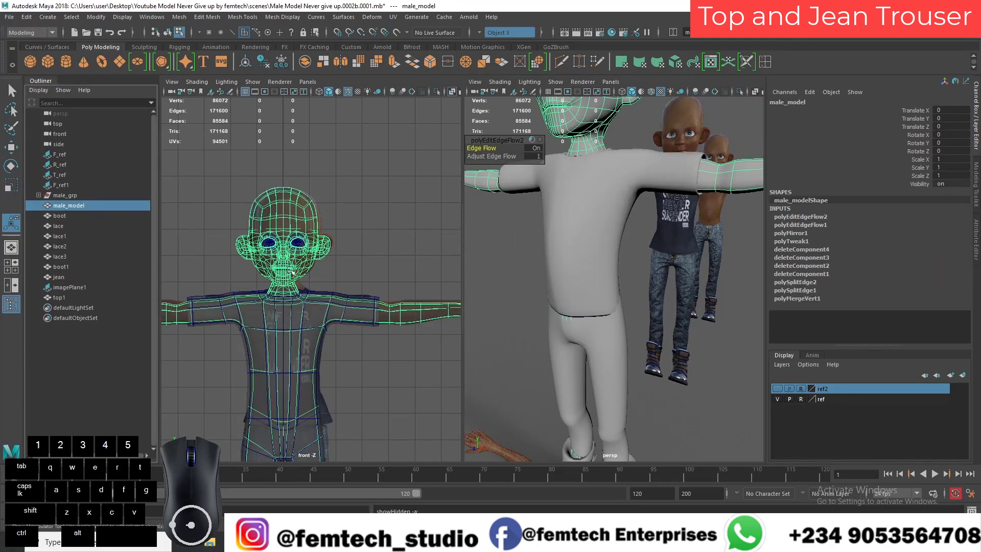
click(122, 298)
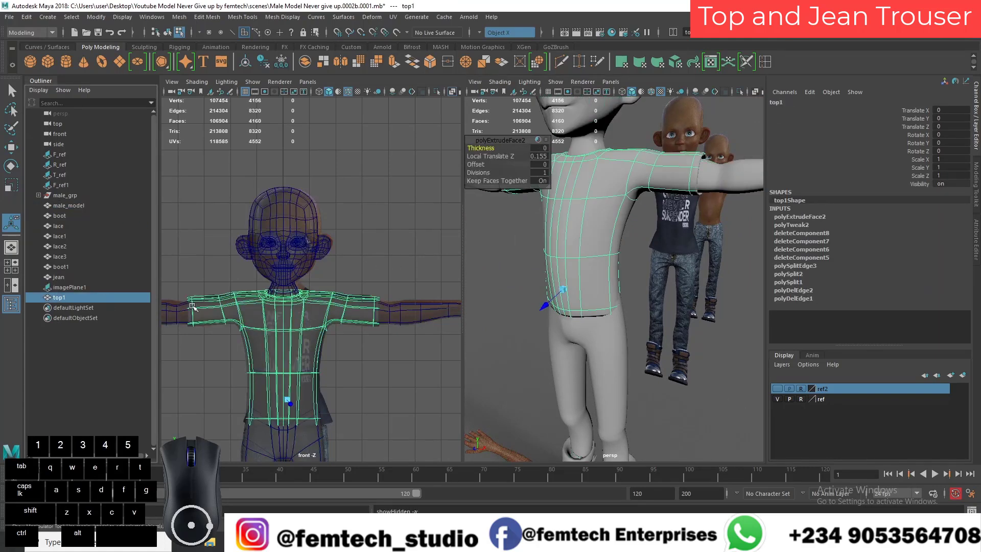
Step: Reduce the top extrusion's Local Translate Z to 0.121 so it fits closer to the body
alt+drag(589, 284, 517, 325)
alt+drag(518, 325, 636, 352)
alt+right_drag(636, 353, 608, 330)
alt+drag(608, 330, 643, 287)
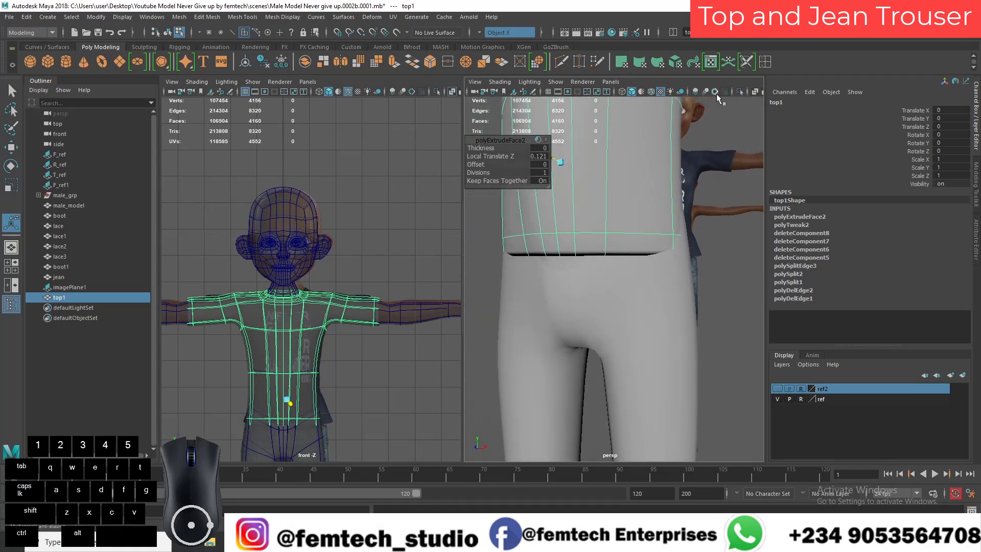
Step: Display wireframe and X-ray shading, select the hem vertices at the sides of the top, and move them outward from the jean
alt+drag(652, 90, 542, 243)
right_drag(542, 244, 491, 242)
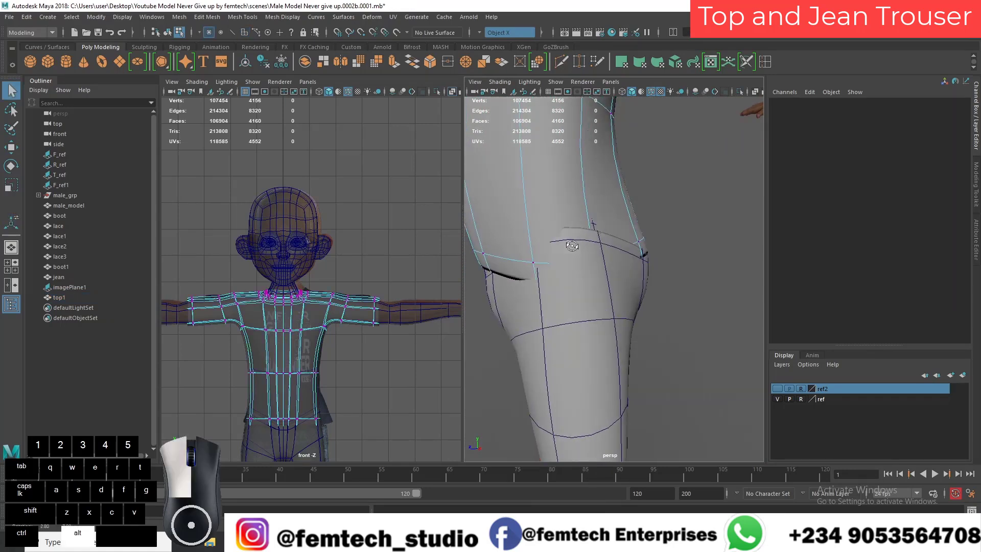
drag(580, 245, 579, 244)
alt+drag(588, 290, 643, 226)
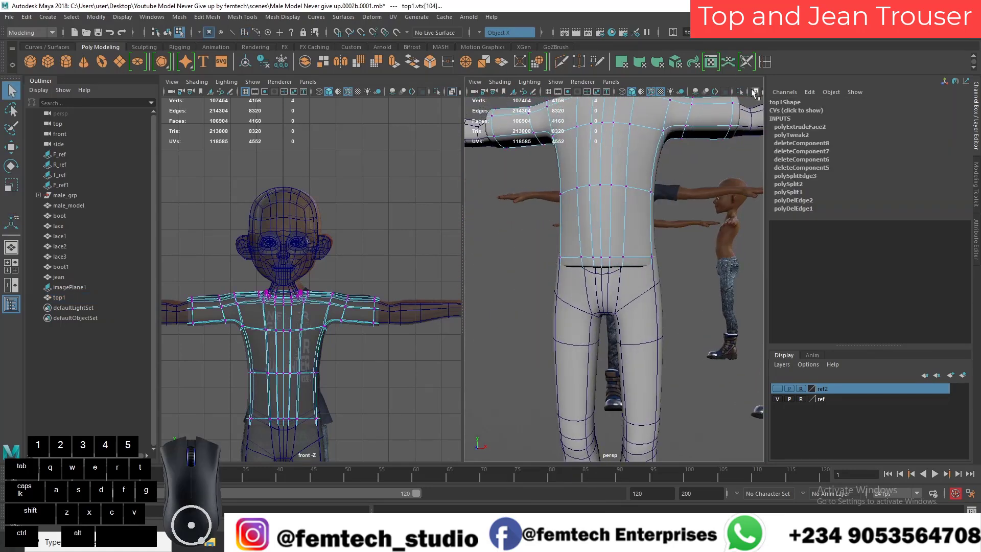
click(755, 93)
mouse_move(577, 229)
alt+mouse_down()
mouse_move(479, 232)
mouse_move(491, 233)
alt+mouse_up()
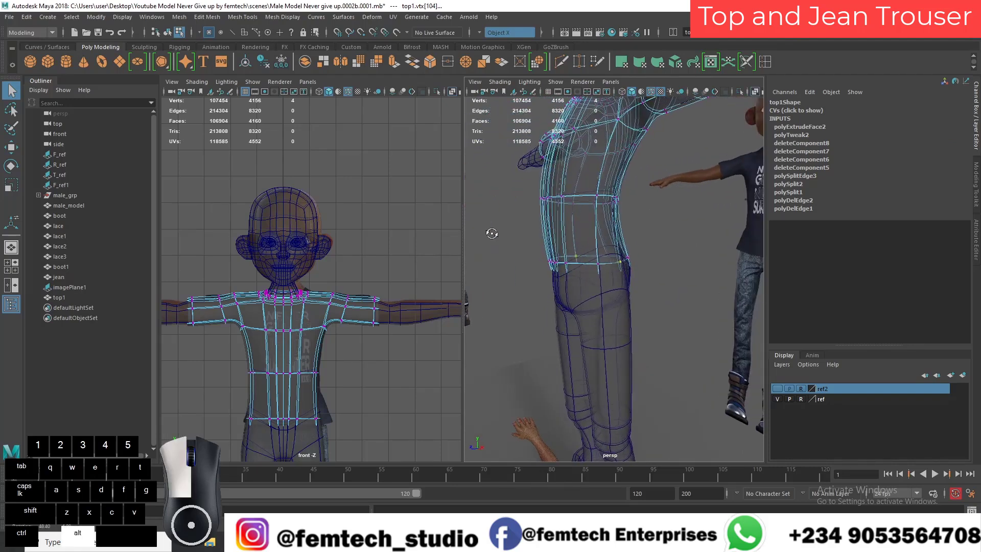
alt+right_drag(498, 237, 553, 263)
alt+drag(552, 263, 578, 267)
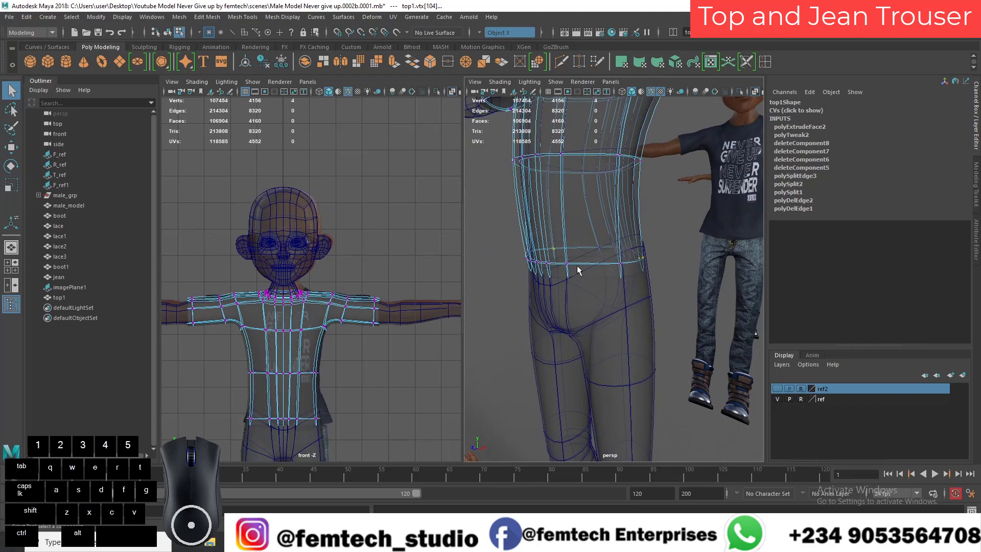
alt+drag(663, 289, 518, 323)
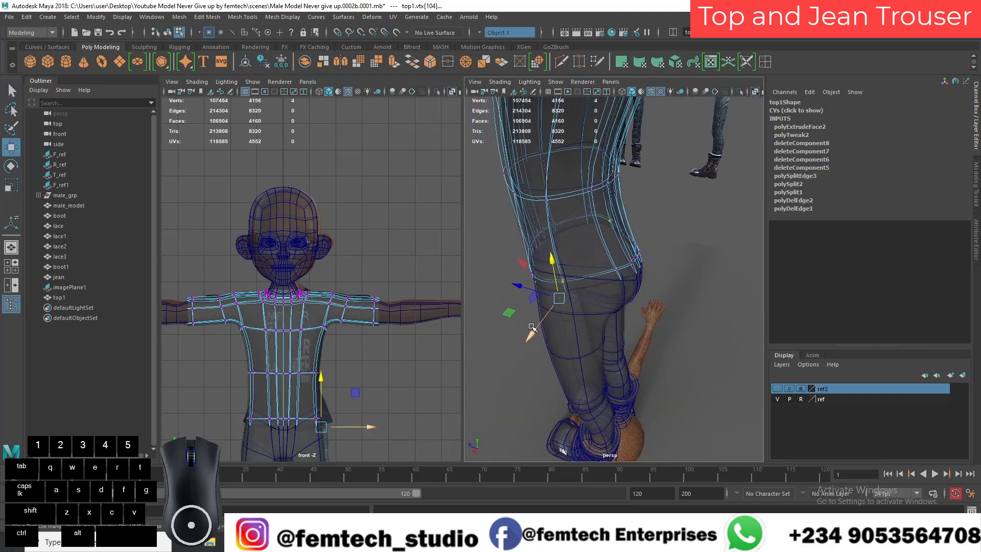
alt+drag(587, 311, 540, 321)
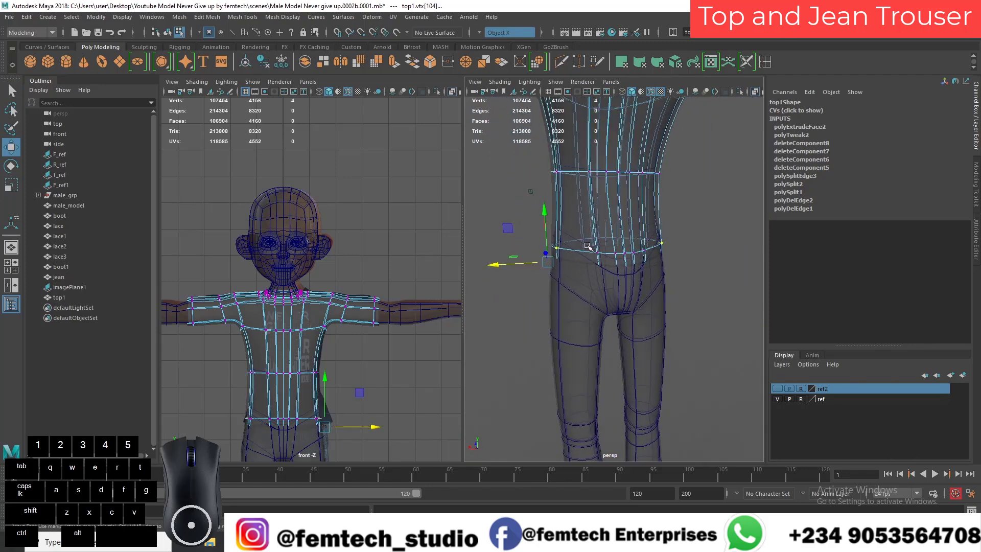
Step: Move the neighbouring hem vertices at the back of the top outward, turn X-ray off, and clear the selection
drag(610, 273, 633, 298)
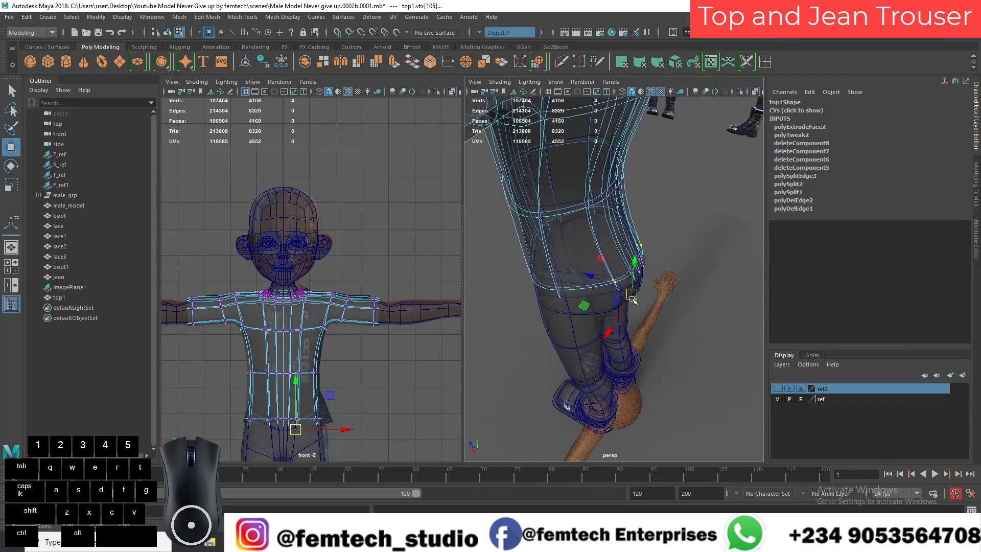
alt+drag(736, 112, 641, 170)
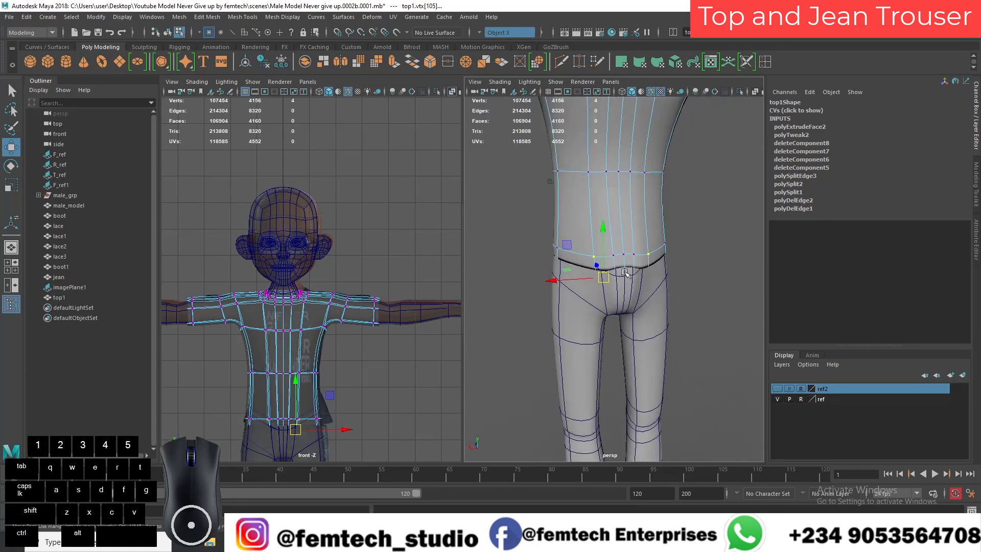
alt+drag(609, 236, 591, 279)
click(528, 299)
alt+right_drag(591, 279, 592, 281)
alt+drag(593, 280, 658, 285)
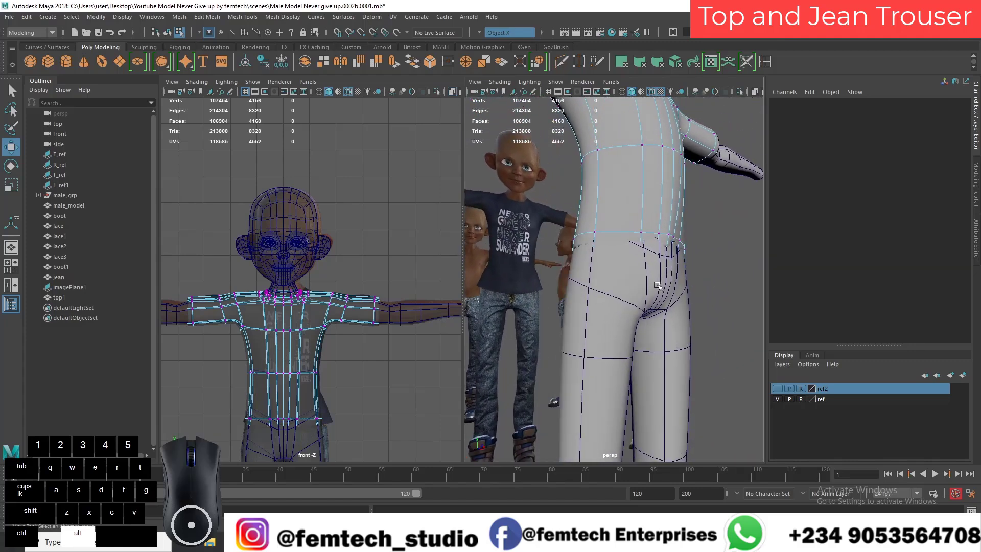
Step: Select the ring of hem vertices around the top and scale it outward to clear the jean's waist
mouse_move(614, 262)
alt+mouse_down()
mouse_move(557, 277)
mouse_move(510, 274)
mouse_move(568, 274)
mouse_move(595, 250)
mouse_move(603, 269)
alt+mouse_up()
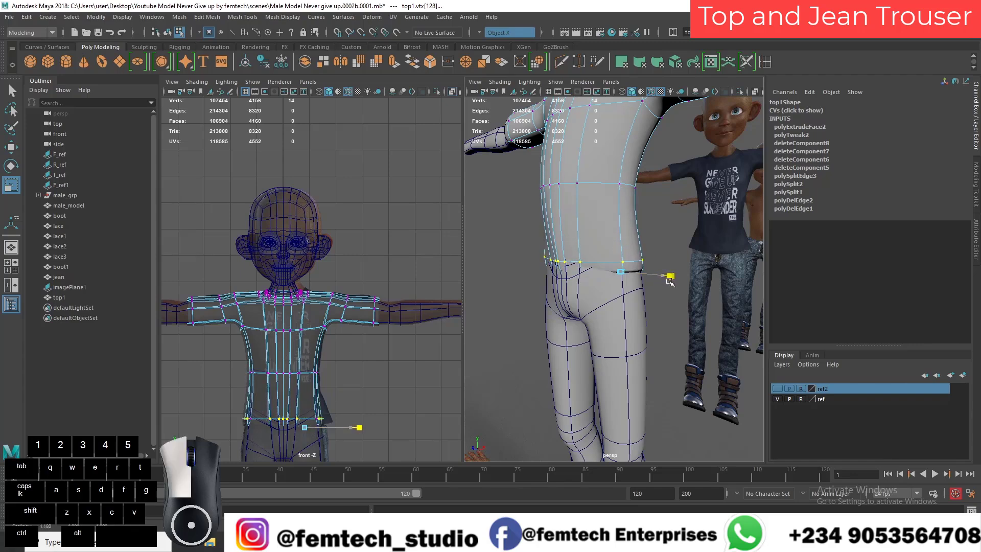
drag(670, 282, 670, 282)
key(ctrl+z)
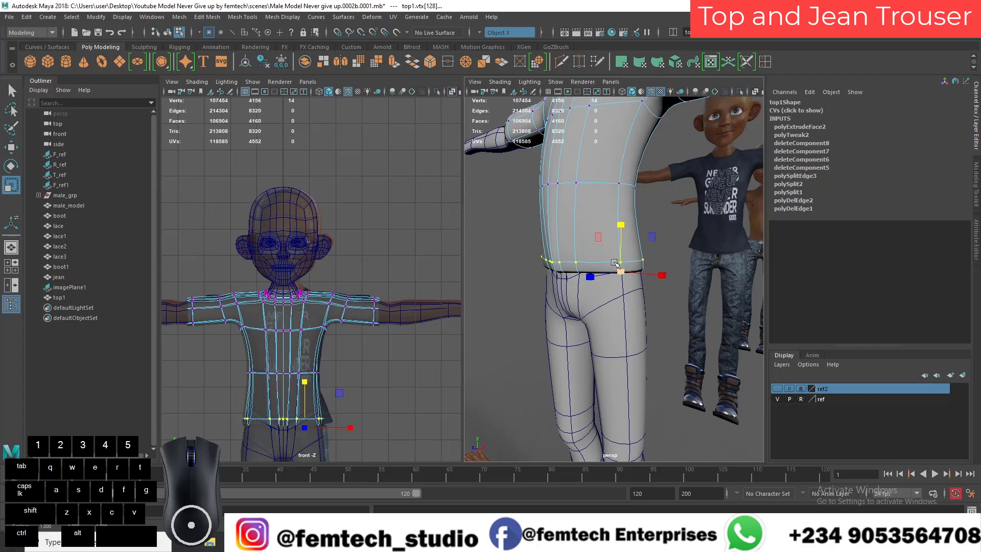
Step: Inspect the top's hem from all sides and from below for its clearance around the jean
alt+drag(640, 299, 607, 274)
alt+right_drag(607, 274, 612, 273)
alt+drag(612, 272, 565, 254)
alt+right_drag(565, 254, 587, 240)
alt+middle_drag(588, 240, 601, 297)
alt+drag(601, 298, 567, 266)
alt+right_drag(567, 267, 608, 266)
mouse_move(608, 265)
alt+mouse_down()
mouse_move(615, 255)
mouse_move(605, 248)
mouse_move(611, 295)
mouse_move(616, 283)
alt+mouse_up()
alt+drag(591, 247, 614, 240)
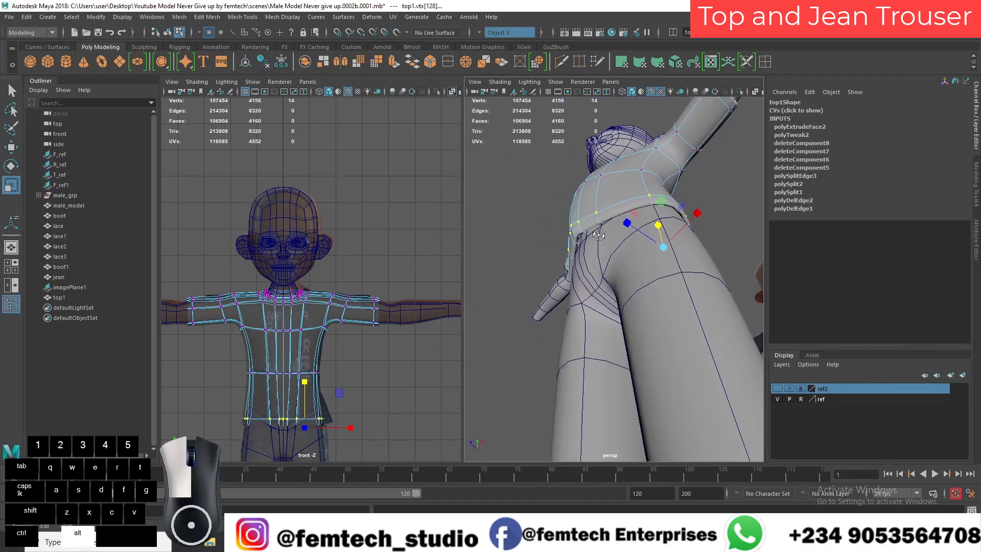